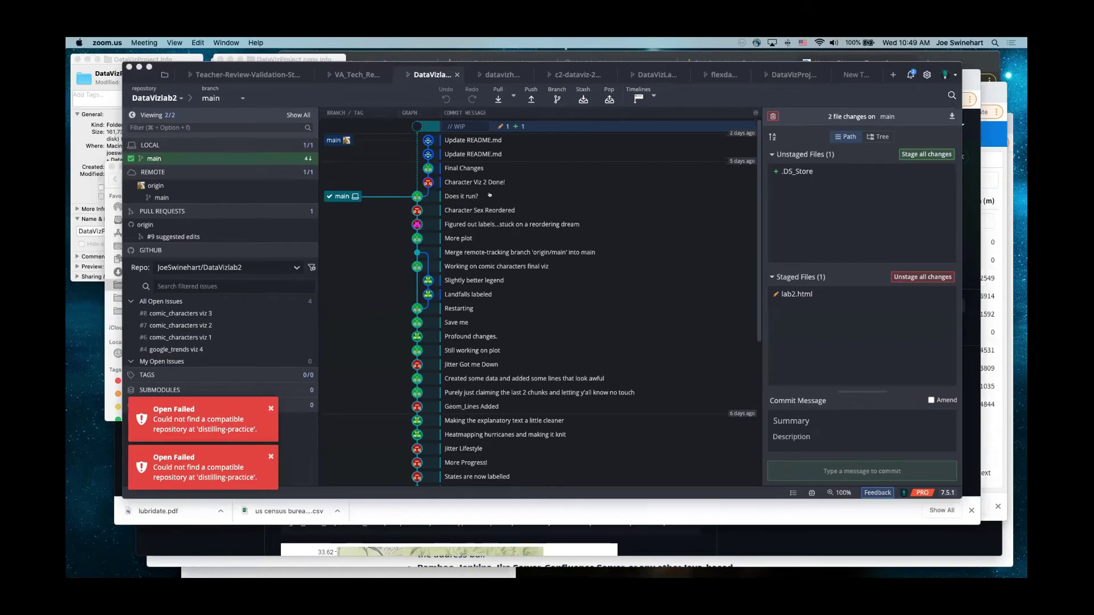
Step: Switch to GitKraken and bring up the form for initializing a local-only repository
key(super+Tab)
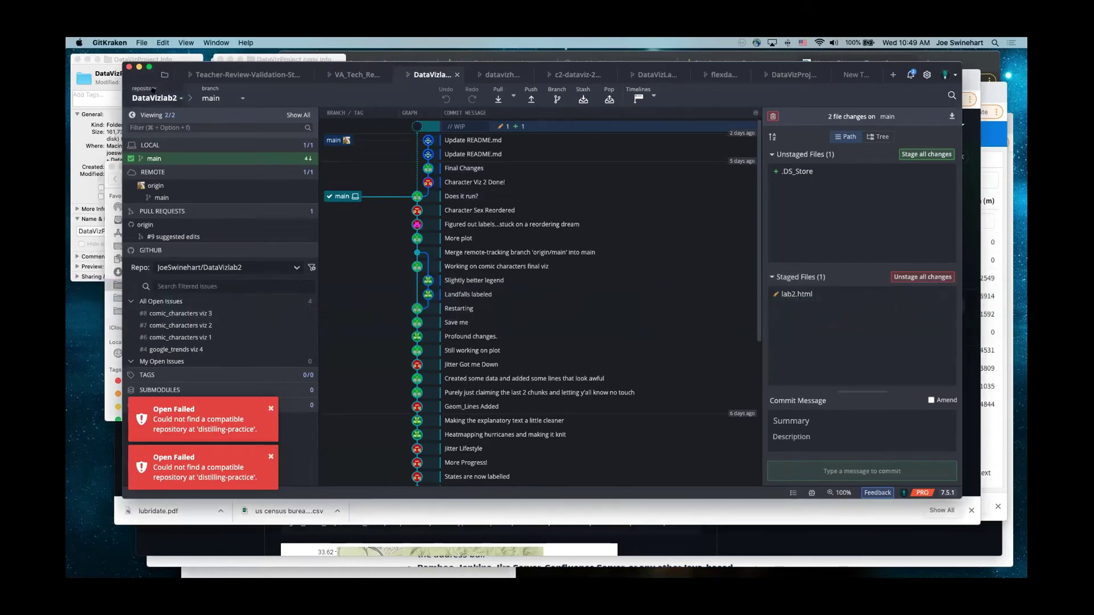
click(164, 75)
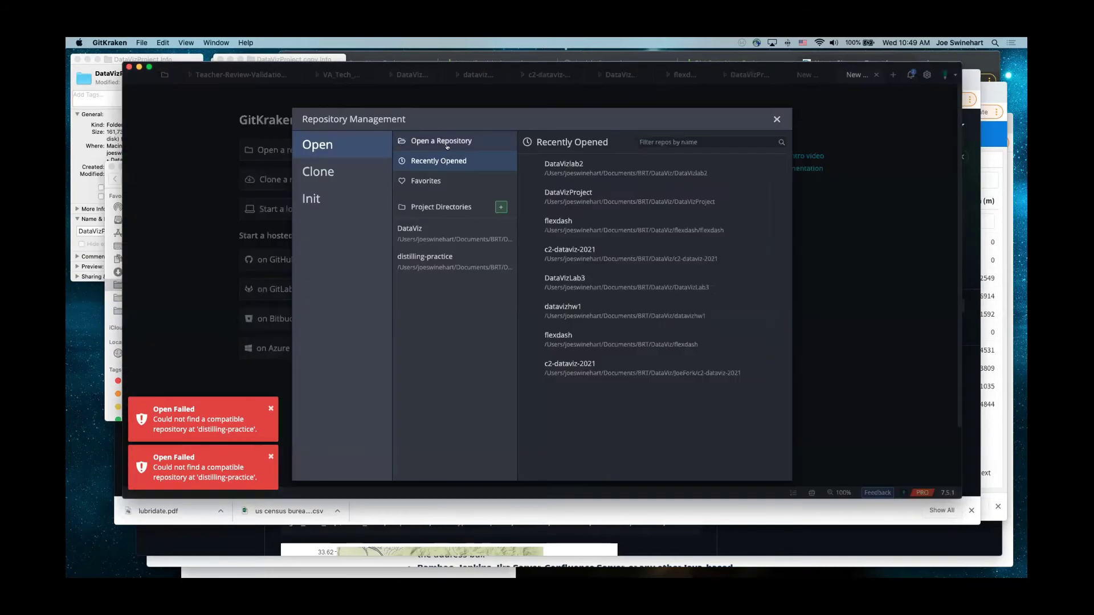
click(314, 197)
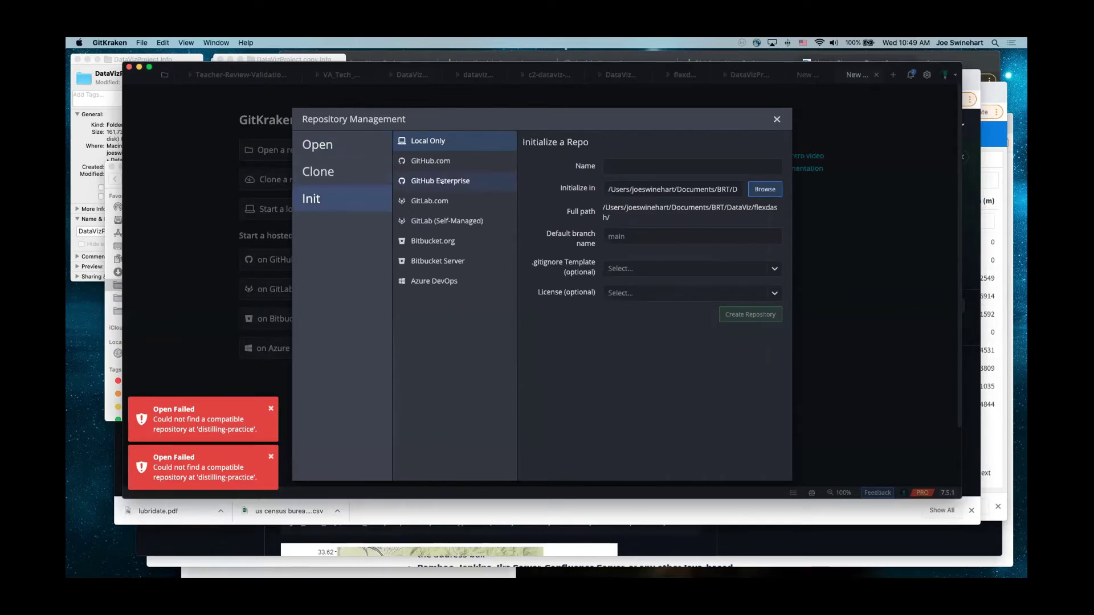
Step: Set the new repository's location to the distilling-practice folder inside DataViz
click(762, 183)
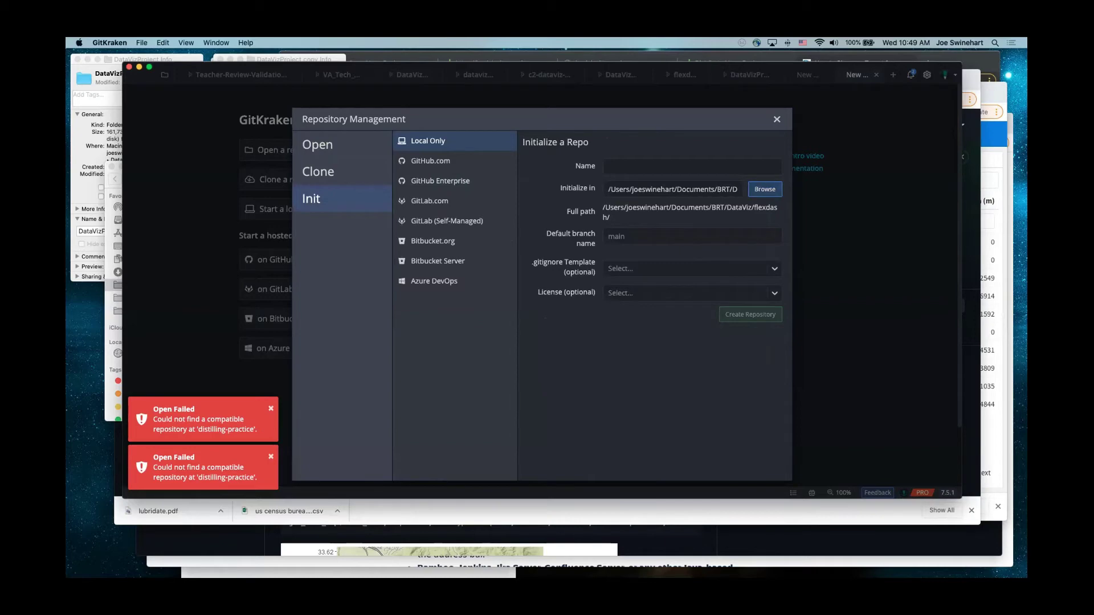
click(763, 189)
click(764, 189)
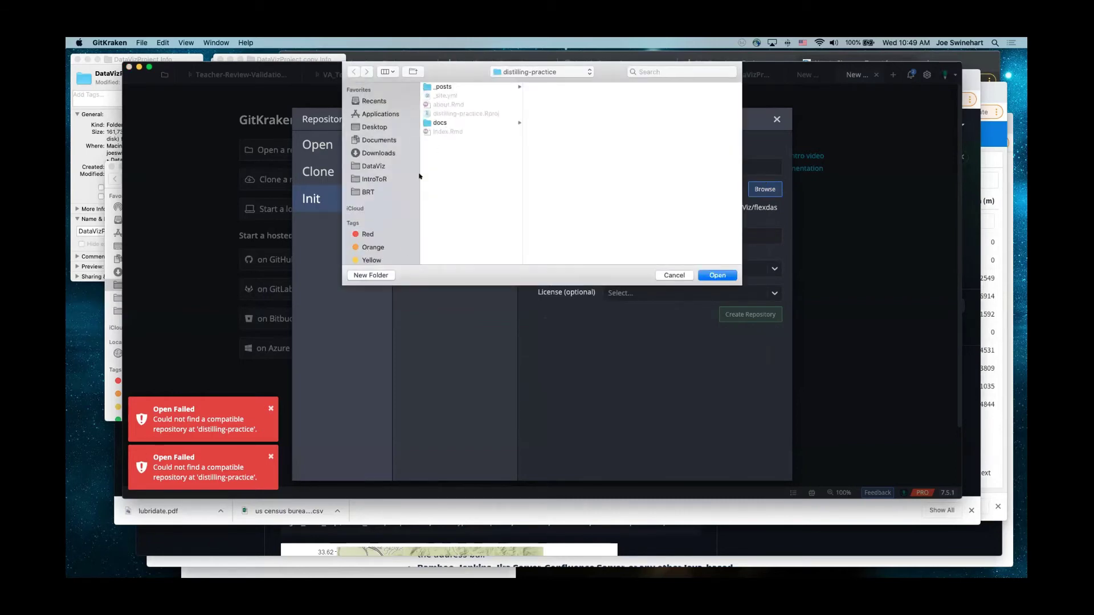
click(372, 166)
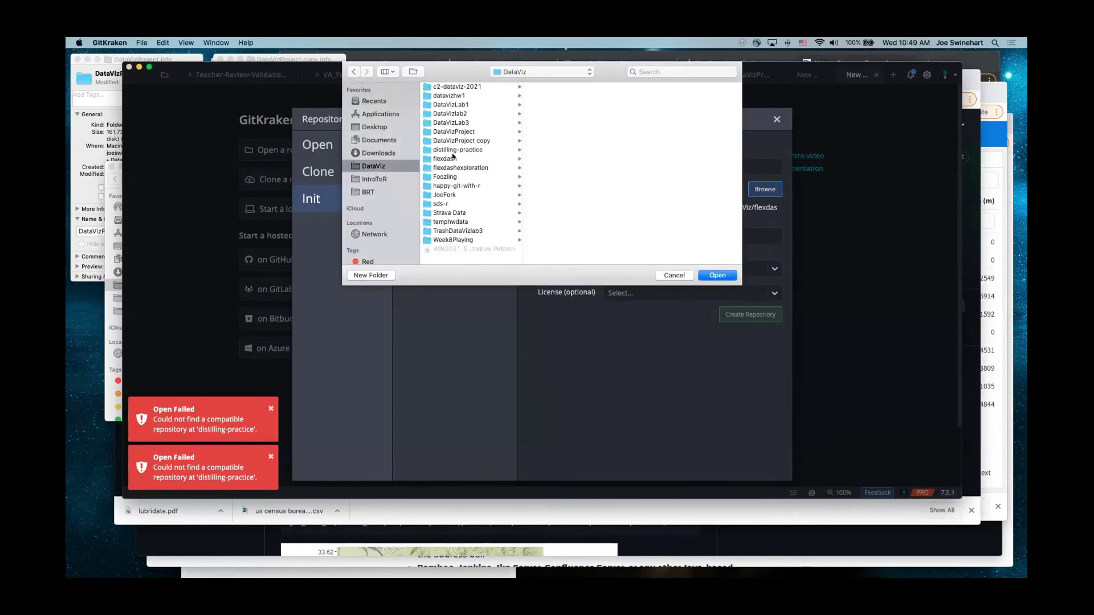
click(469, 149)
click(729, 275)
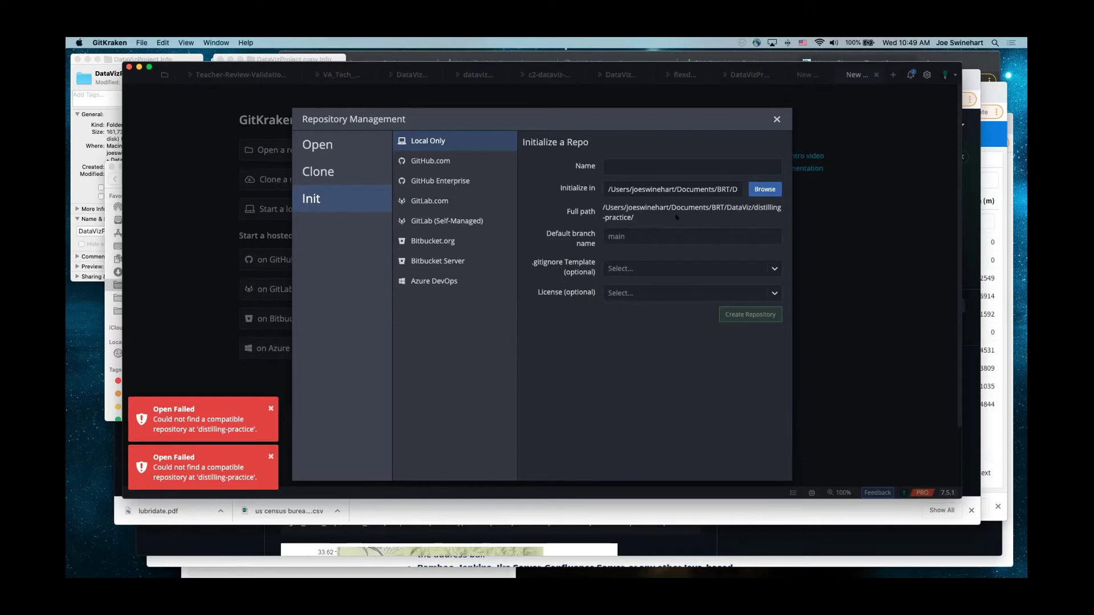
Step: Name the new local repository distilling-practice
click(627, 162)
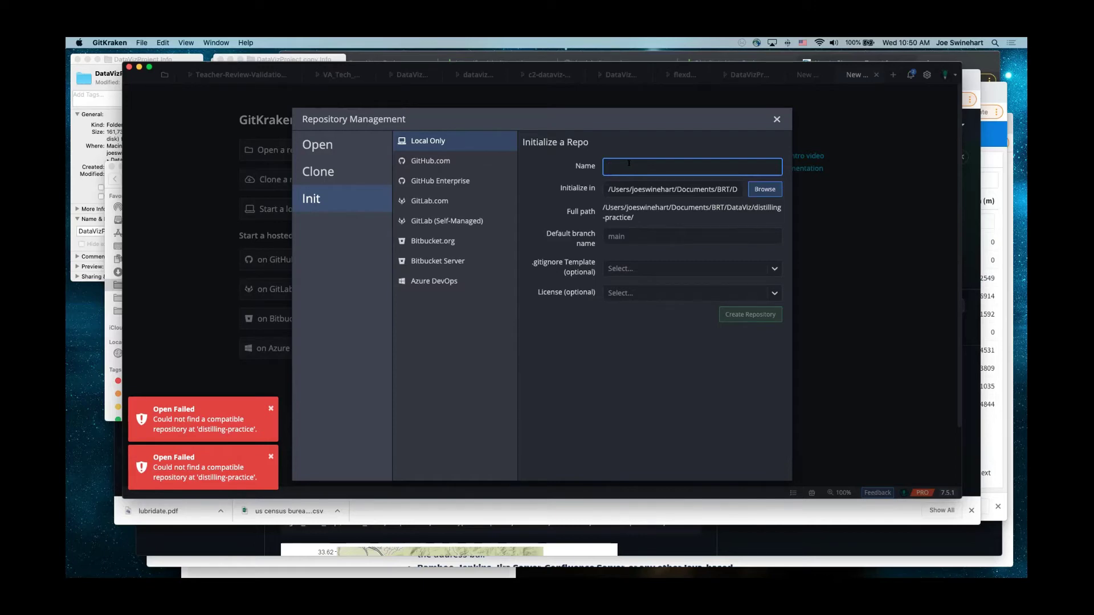
text(Di)
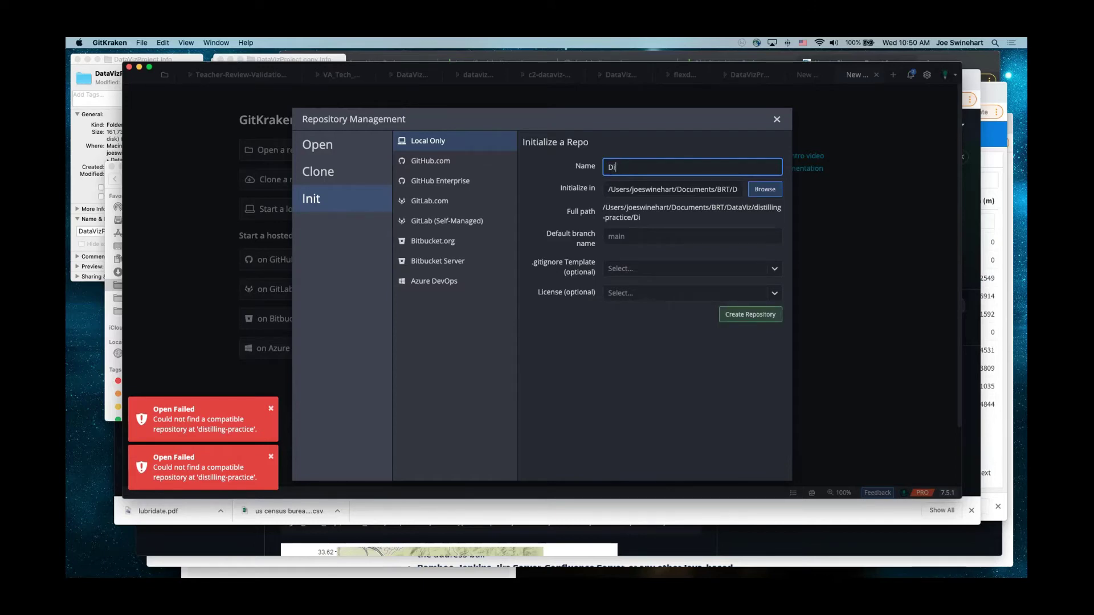
key(BackSpace)
key(BackSpace)
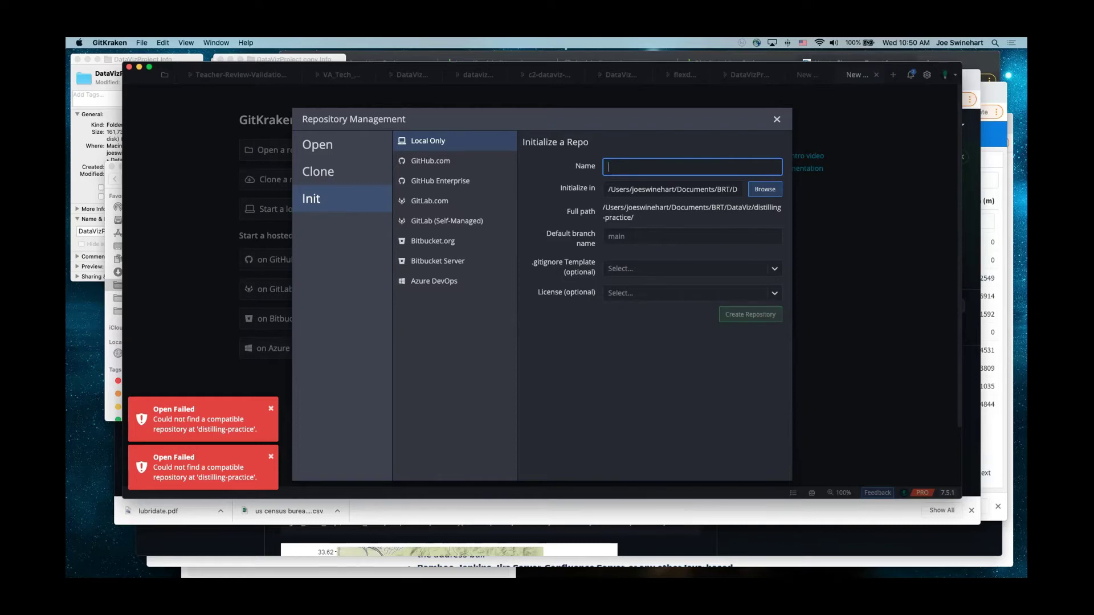
text(distilling-)
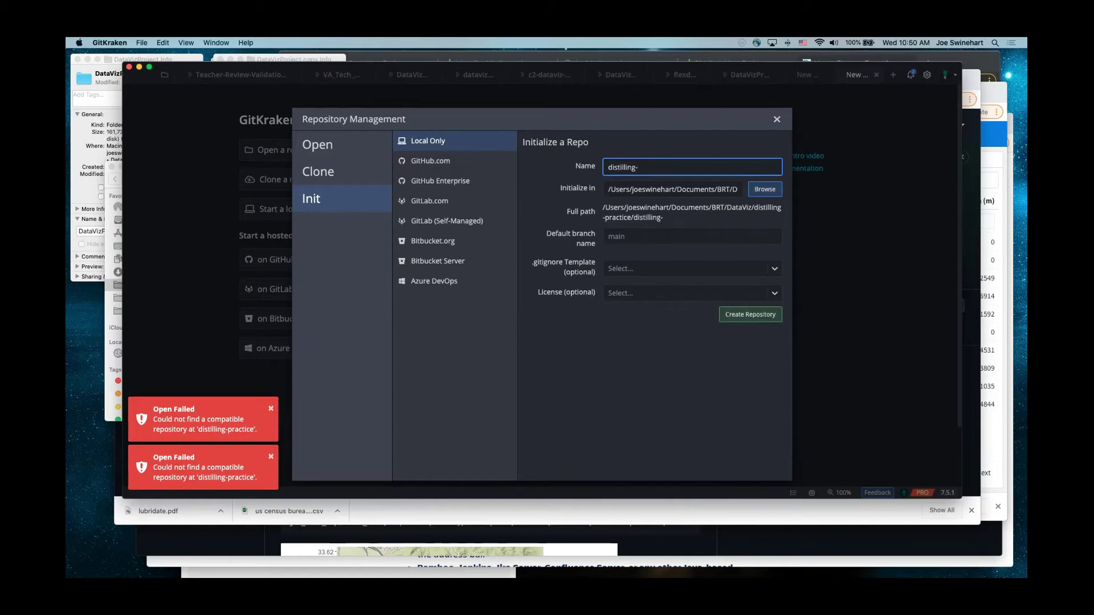
text(practice)
Step: Change the location of the distilling-practice repository to its parent DataViz folder
click(756, 190)
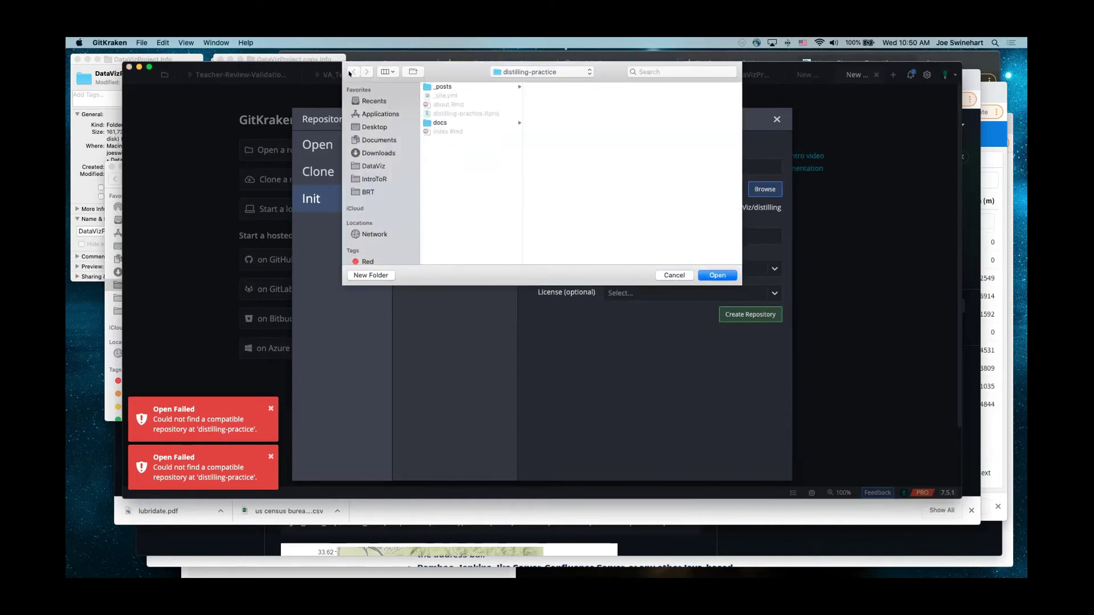
click(367, 166)
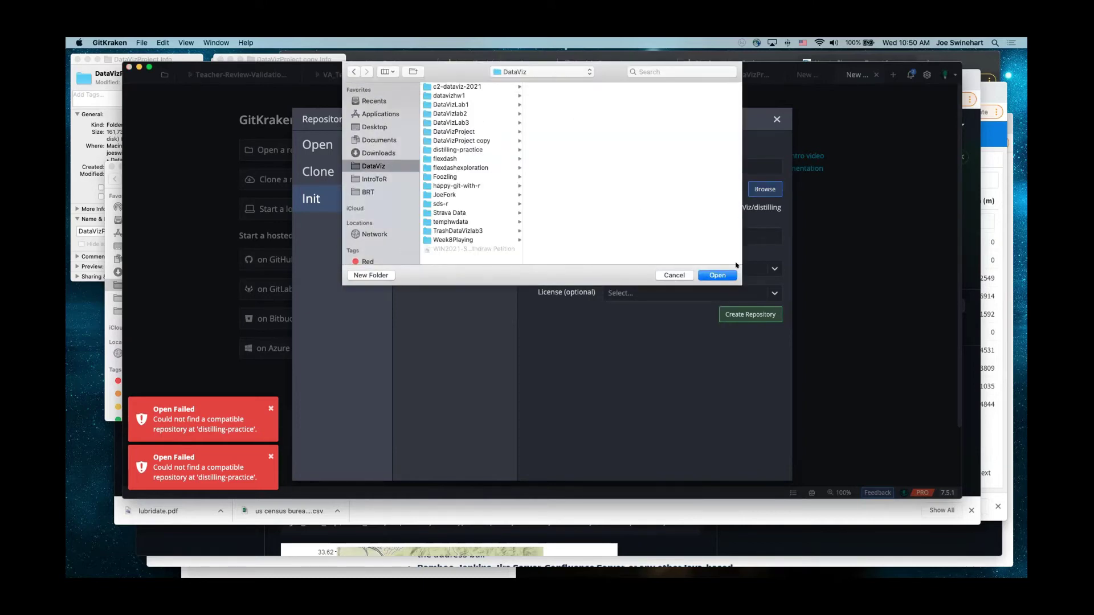
click(716, 275)
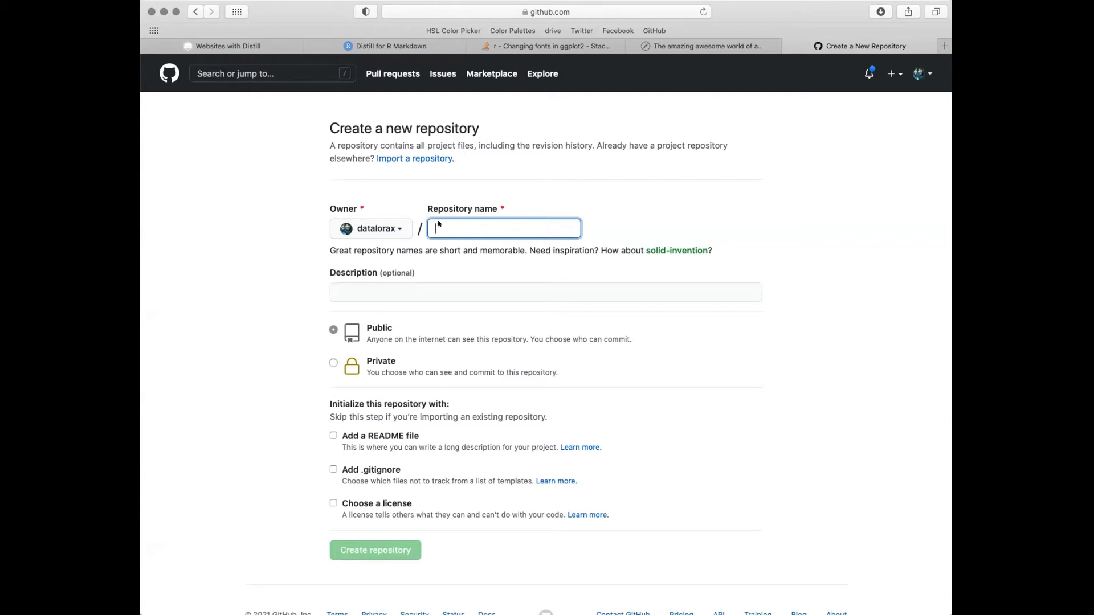
Step: Create a public GitHub repository named class-demo with the description "A distill website demo for EDLD 652", and look over its setup page
text(class-)
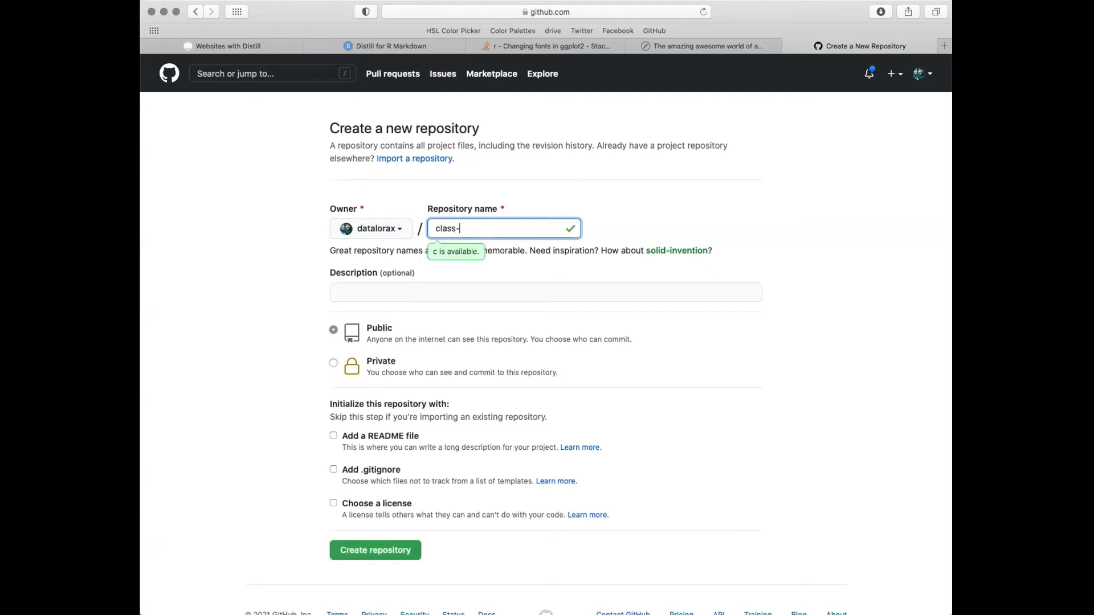
text(demo)
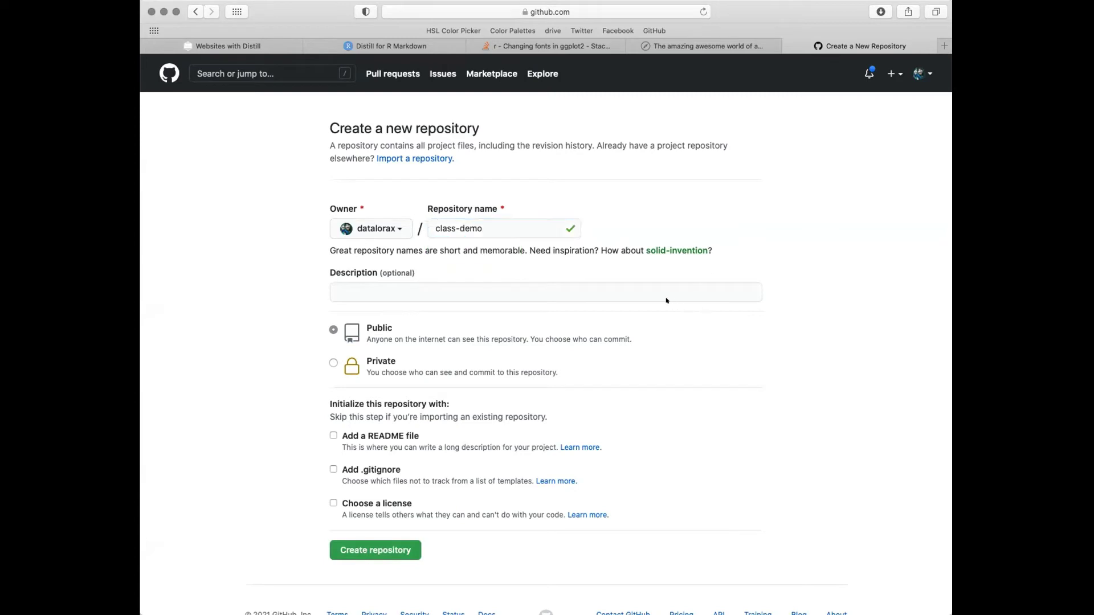
click(615, 291)
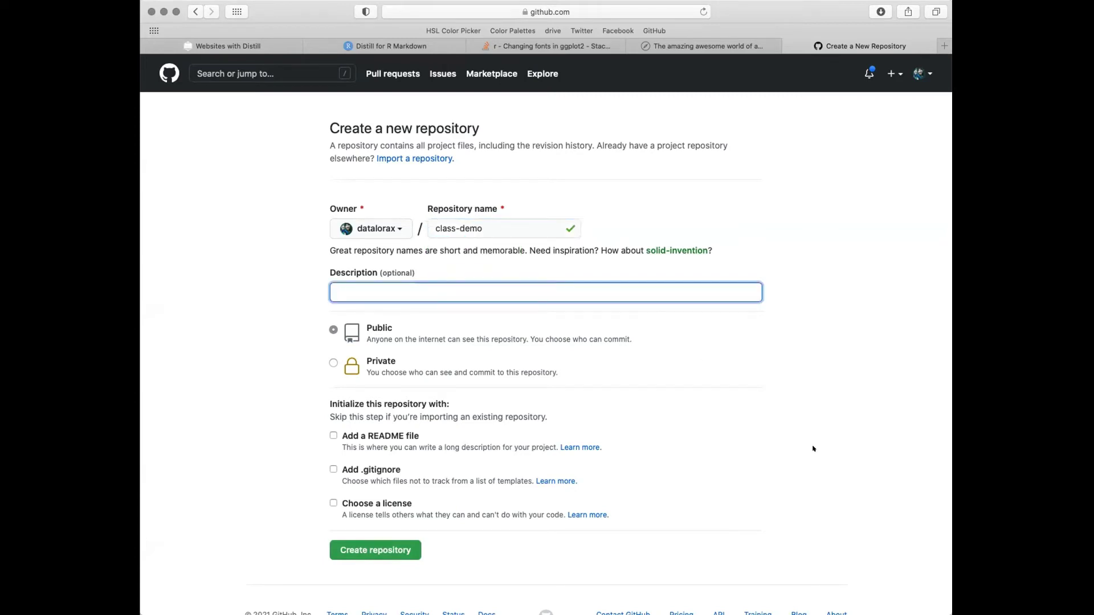
text(A distill website demo for EDLD)
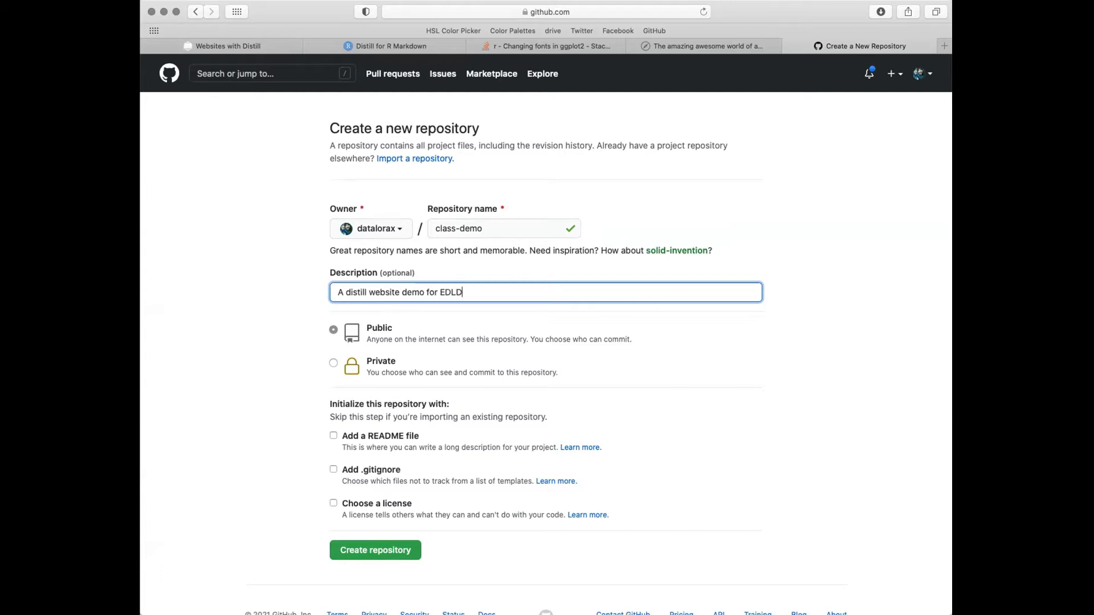
text( 652)
click(385, 552)
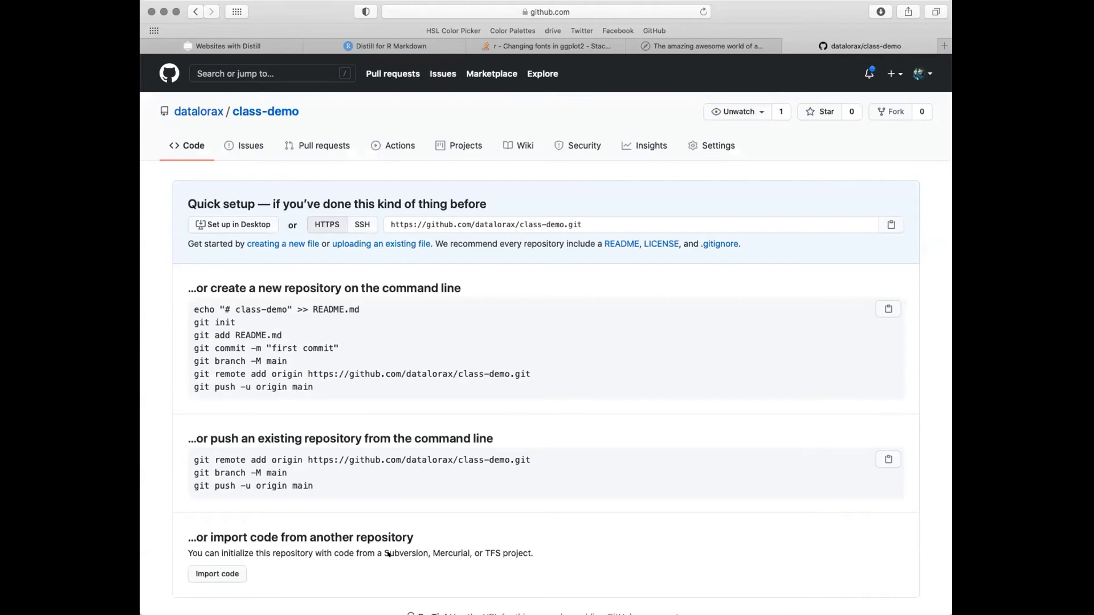
scroll(435, 506, down, 3)
scroll(435, 505, up, 3)
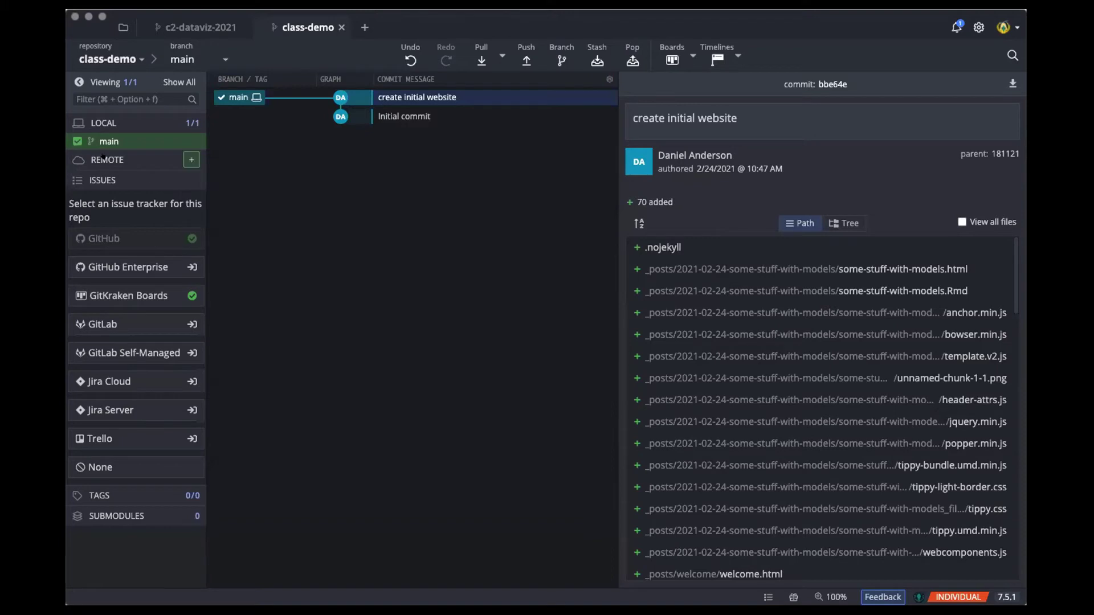
click(184, 159)
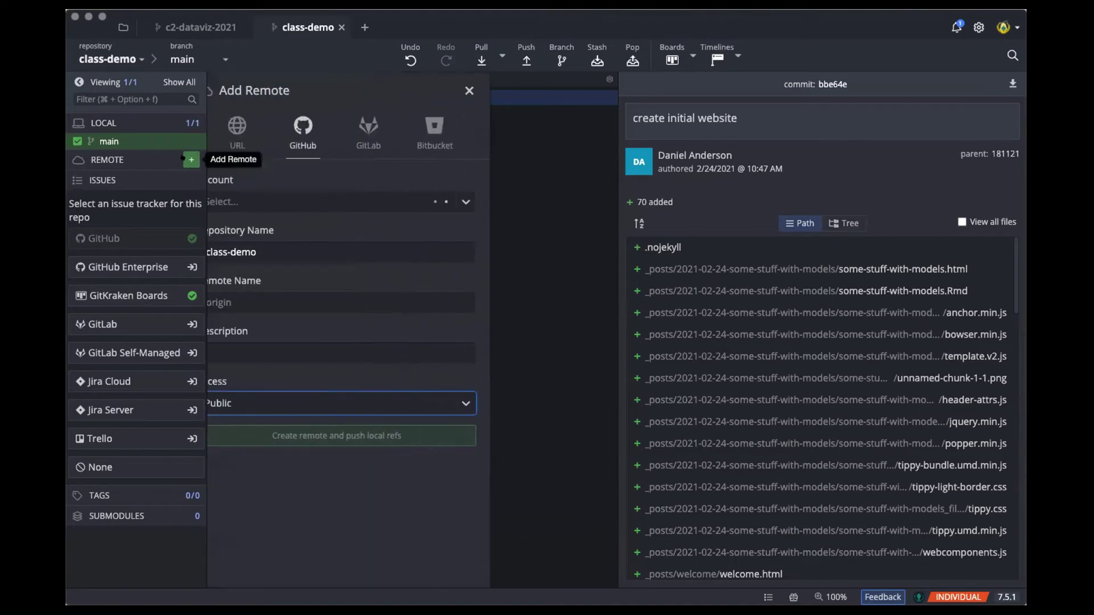
click(254, 133)
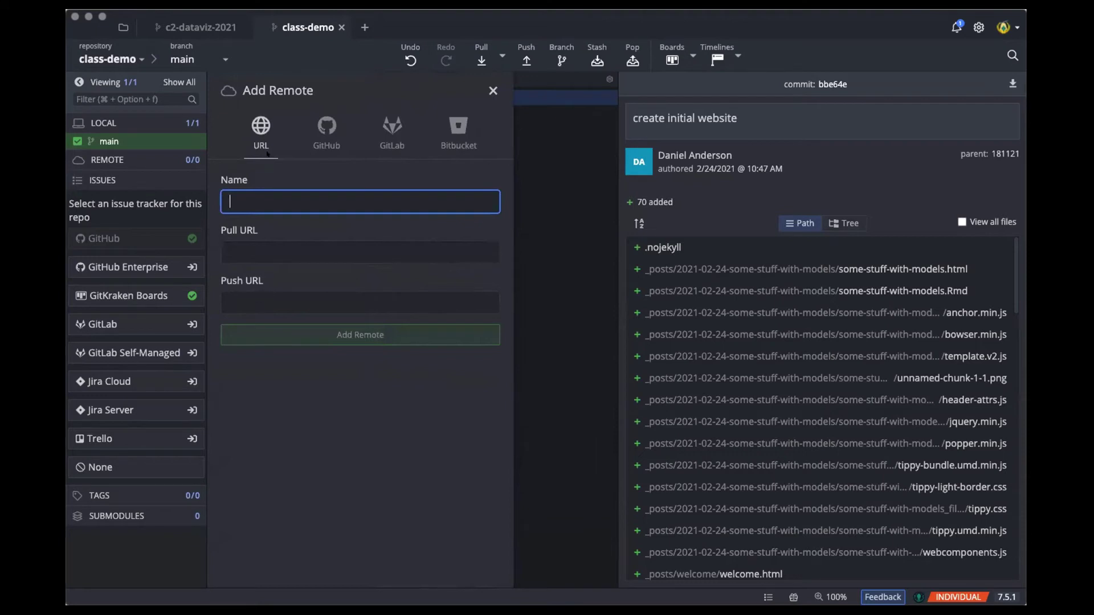
text(class-demo)
click(265, 243)
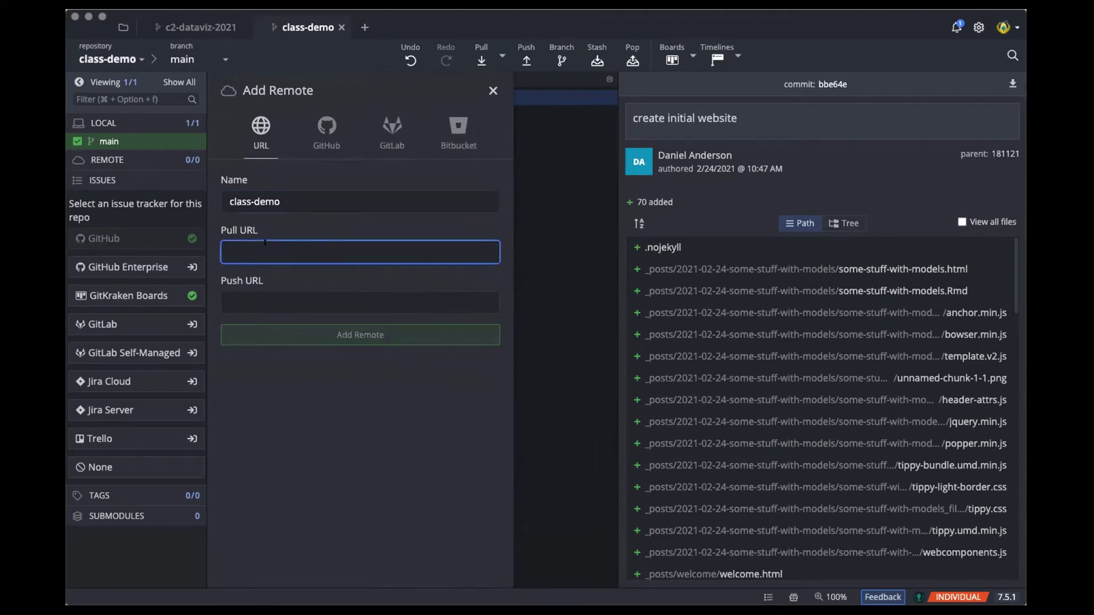
text(https://github.com/datalorax/class-demo.git)
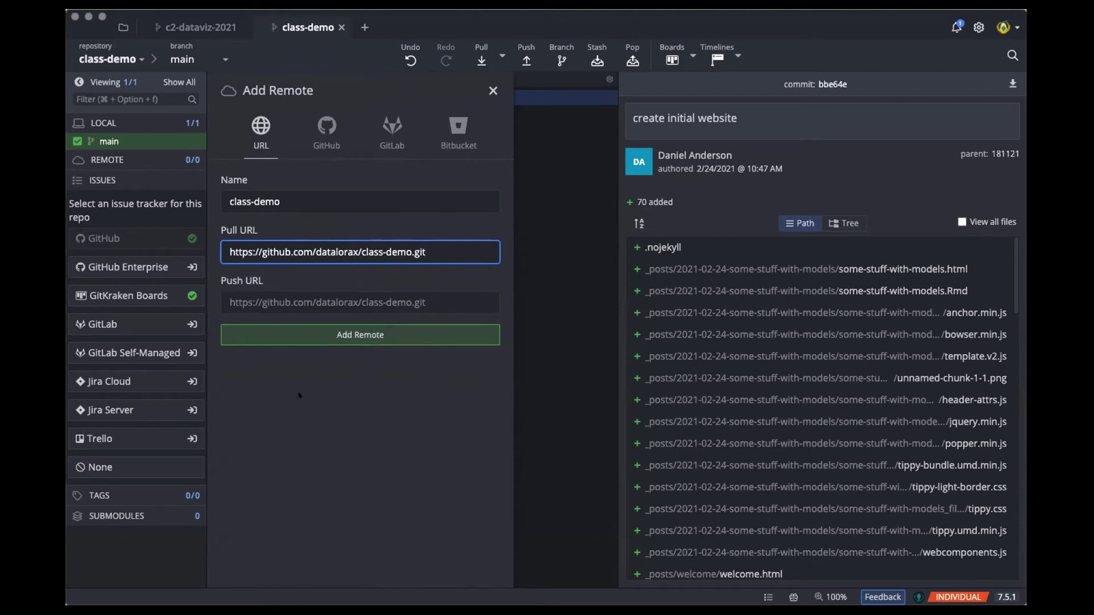
click(322, 335)
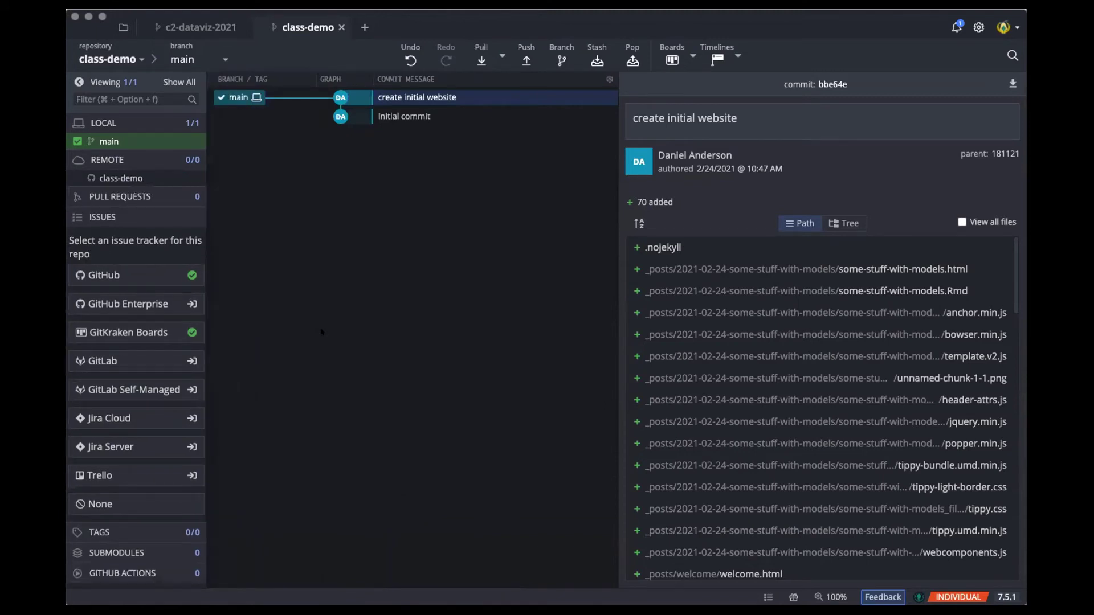
Step: Push the main branch to main on the class-demo remote, and reload the repository's GitHub page in the browser
click(520, 50)
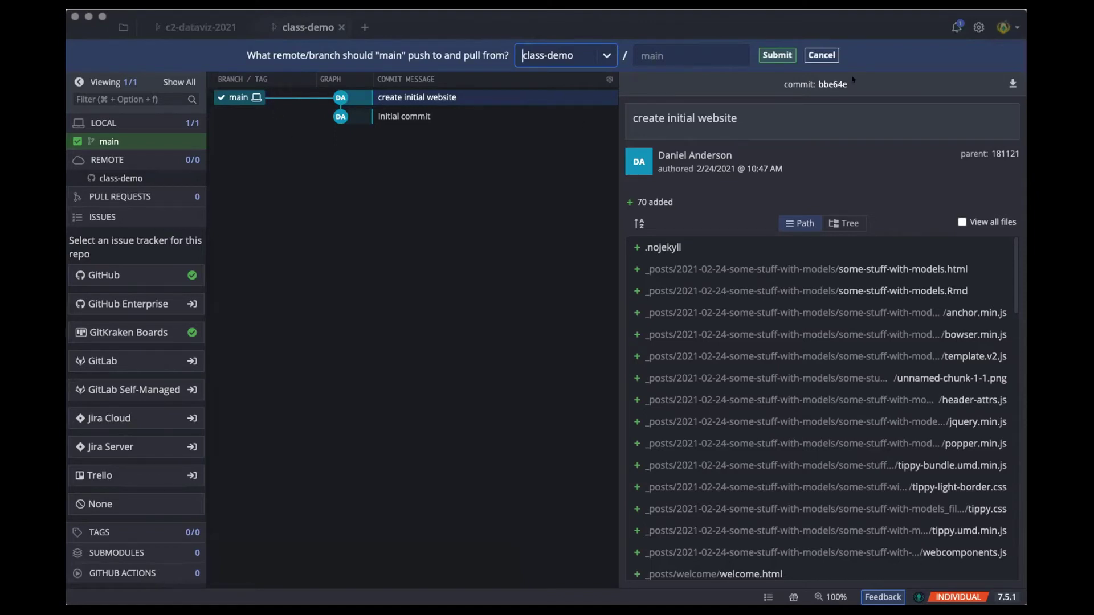
click(776, 50)
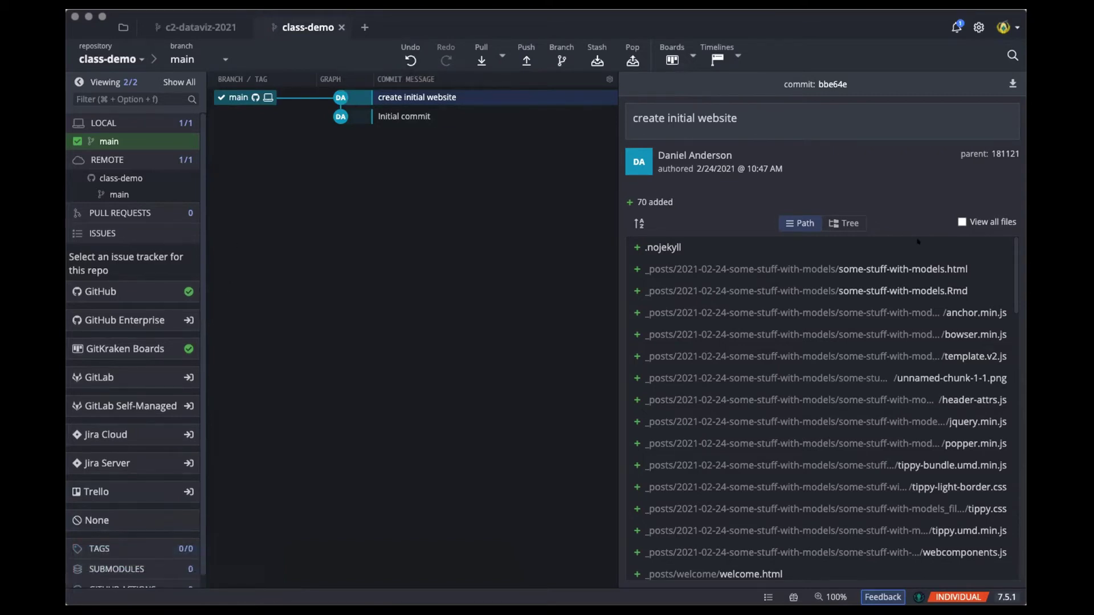
key(super+Tab)
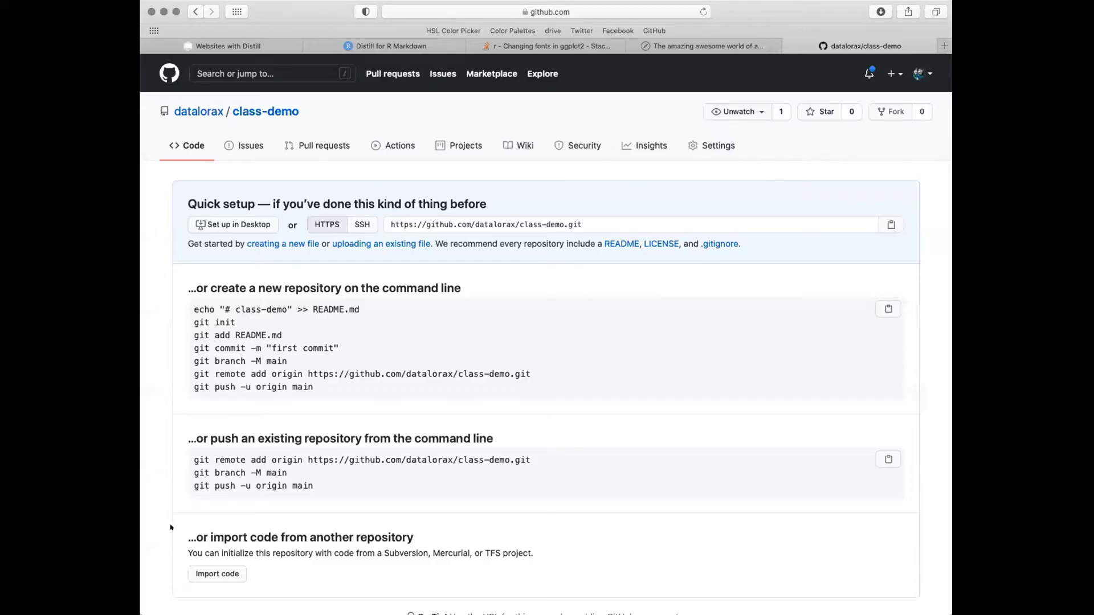
key(super+r)
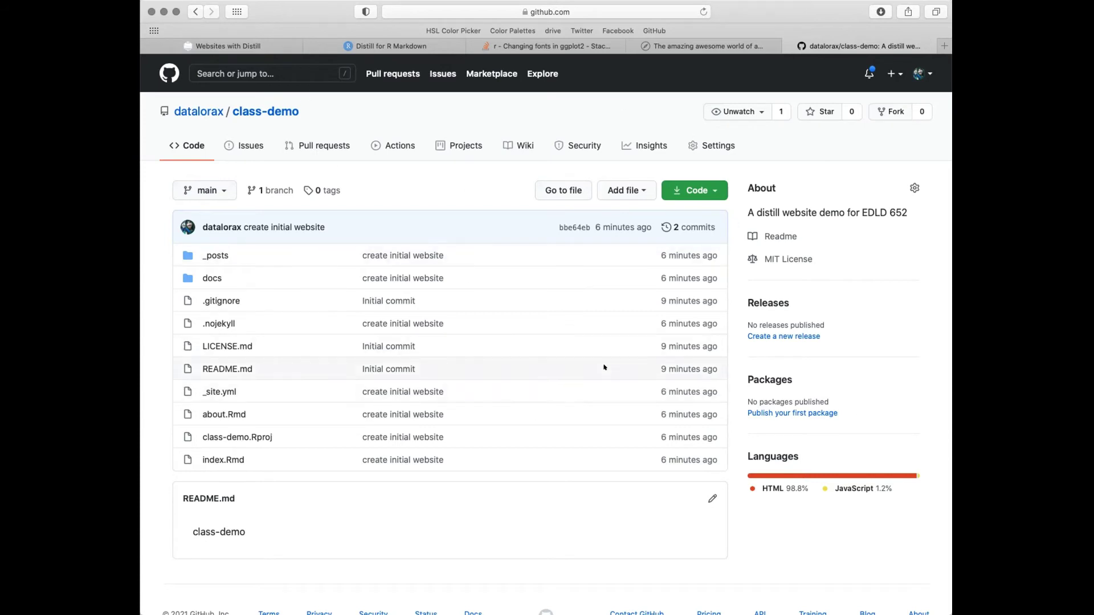
Step: Enable GitHub Pages for the class-demo repository, using the /docs folder of the main branch as the source, and save
click(705, 143)
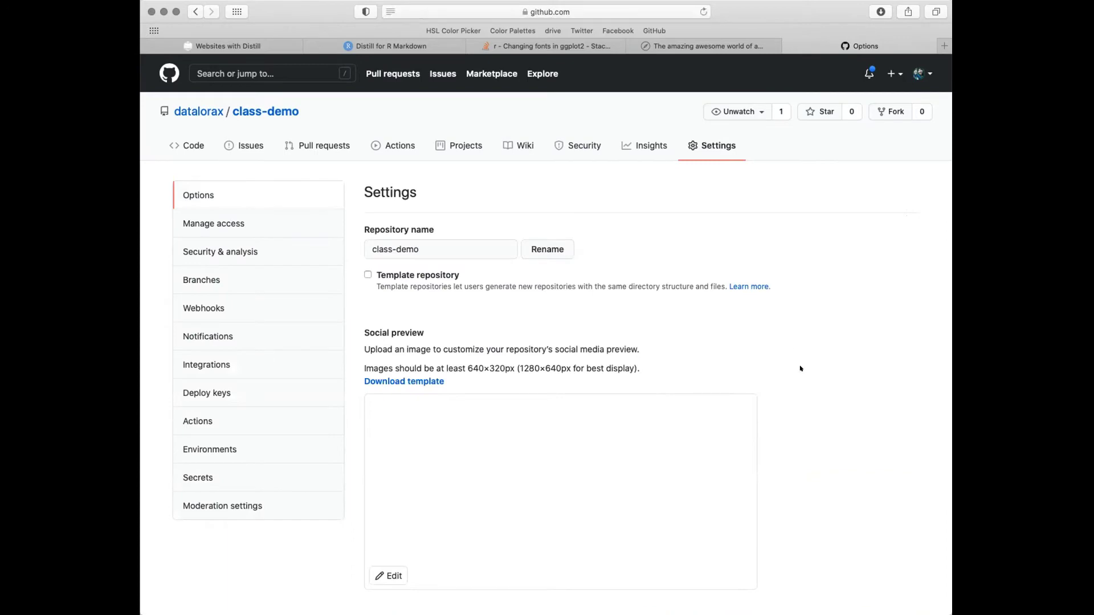
scroll(800, 369, down, 20)
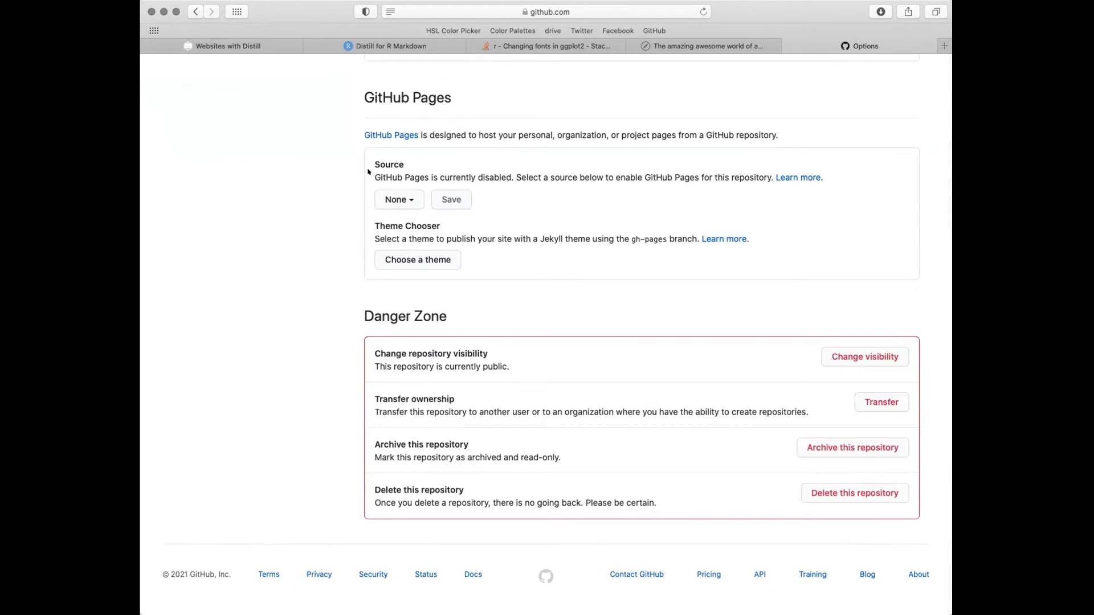
click(412, 198)
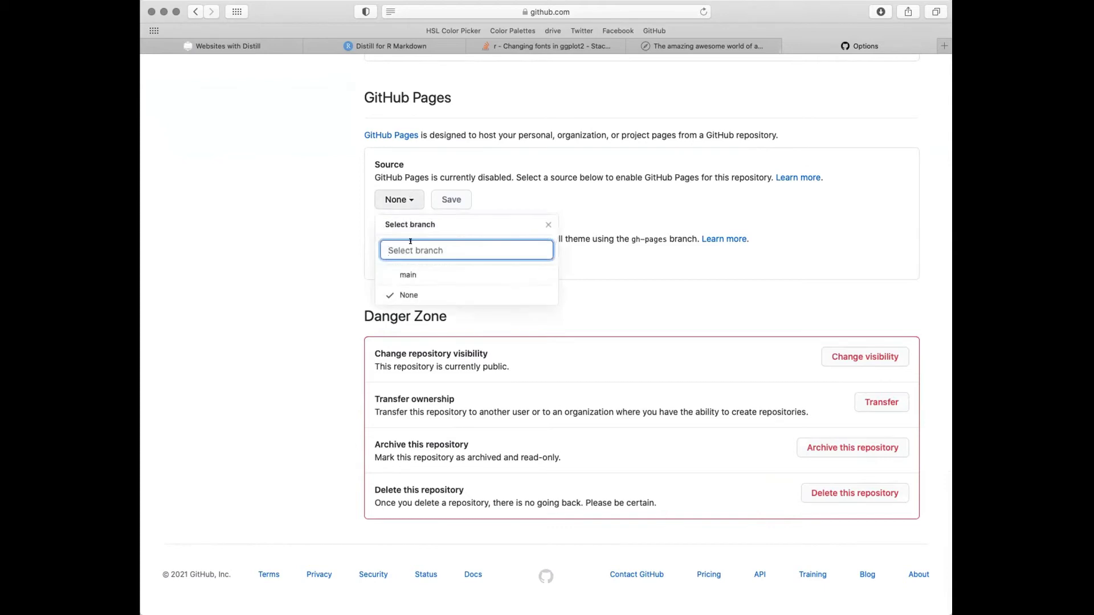
click(408, 275)
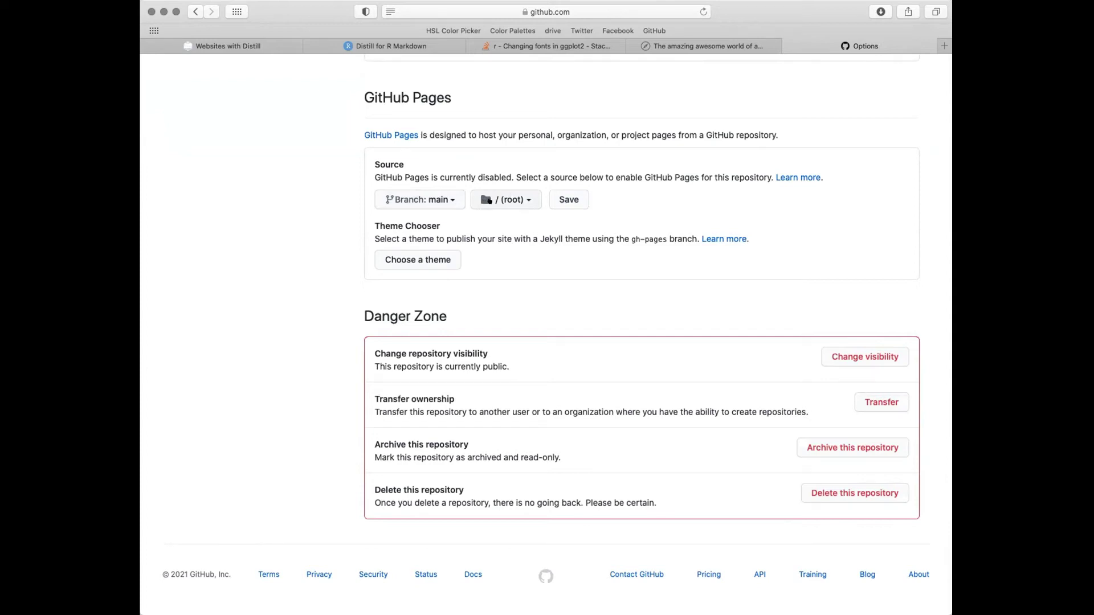
click(515, 196)
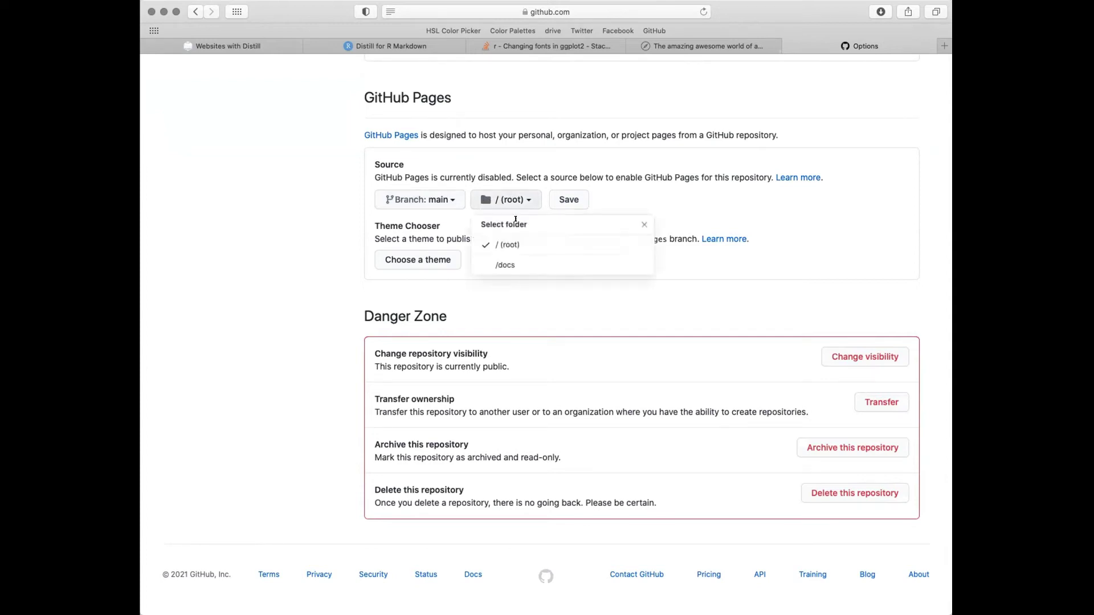
click(512, 263)
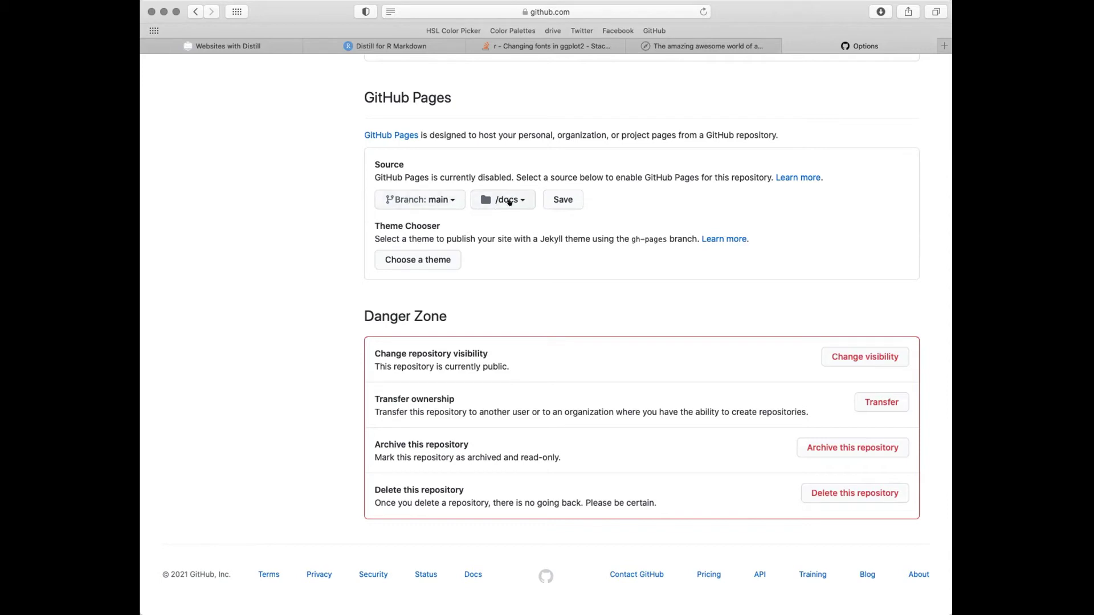
click(568, 198)
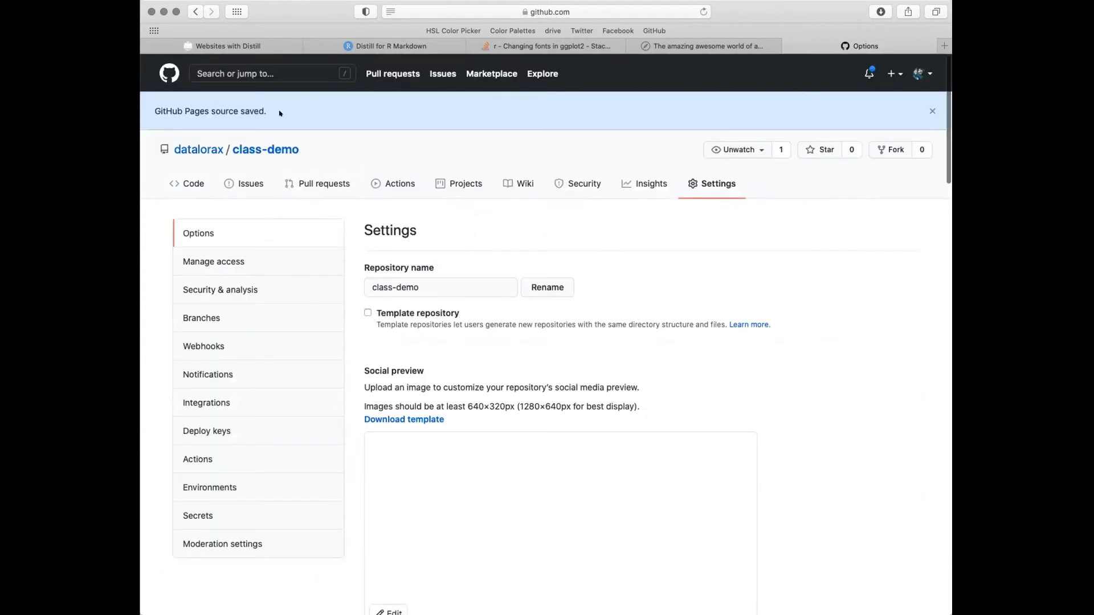
Step: Copy the published site's link from the GitHub Pages settings and enter it as the website in the class-demo repository details
scroll(824, 439, down, 20)
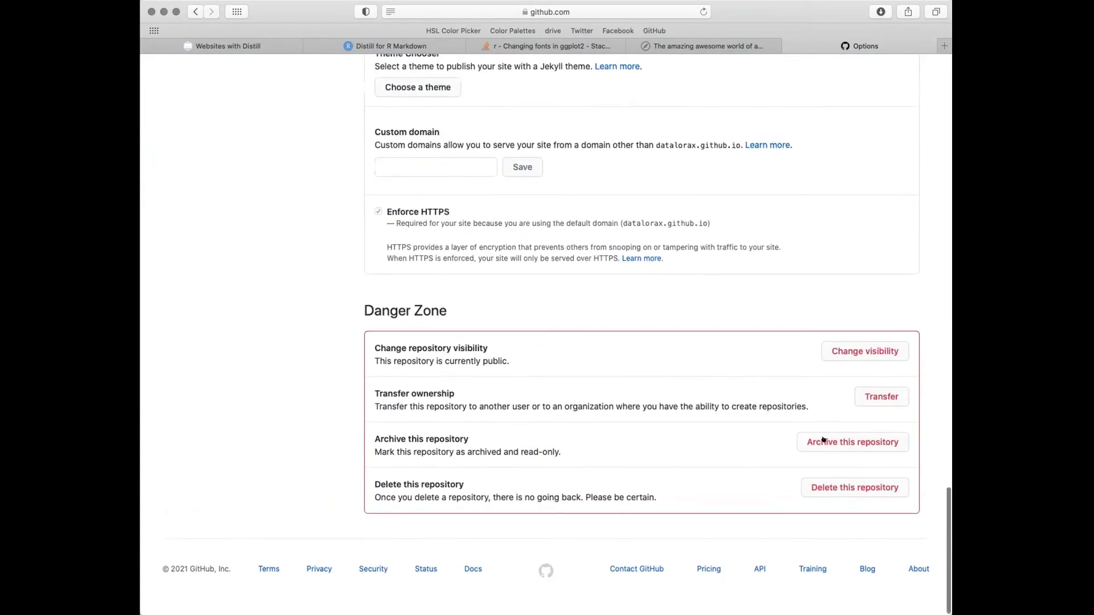
scroll(823, 440, up, 5)
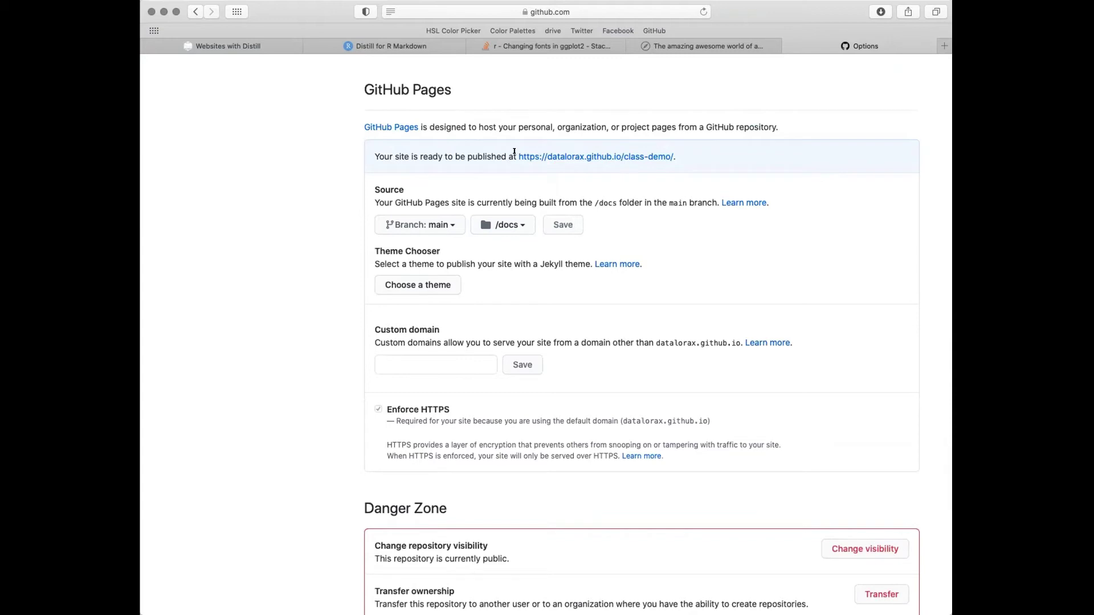
right_click(547, 154)
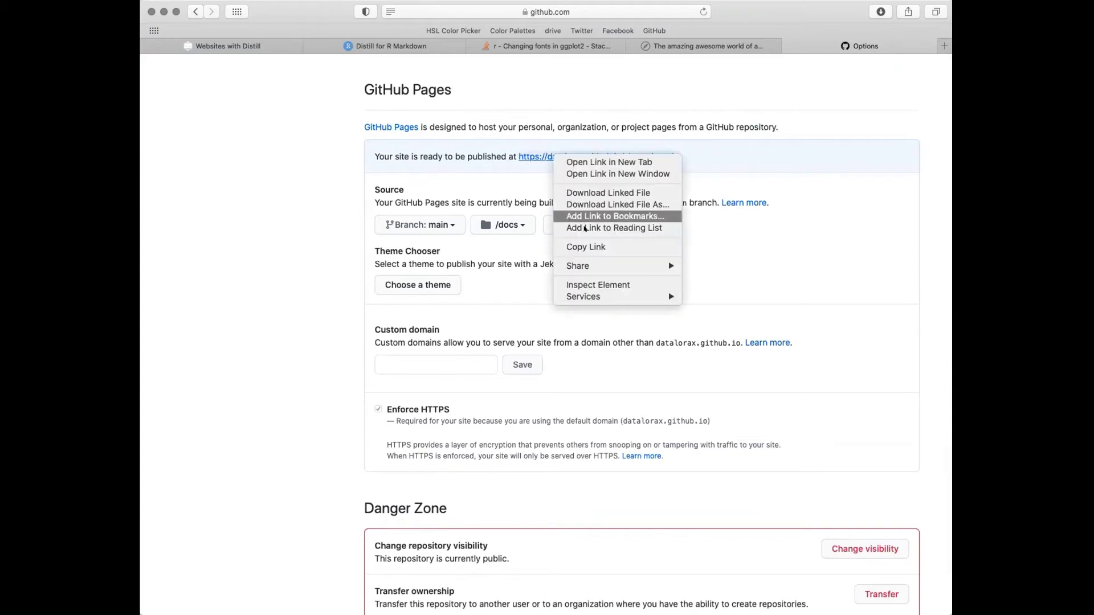
click(589, 247)
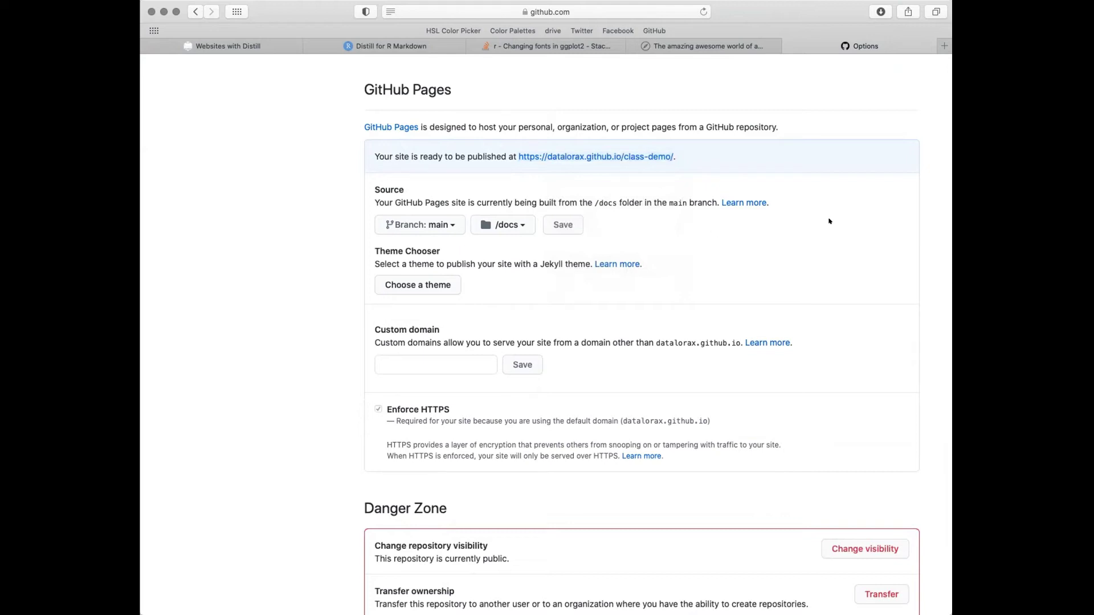
scroll(829, 221, down, 1)
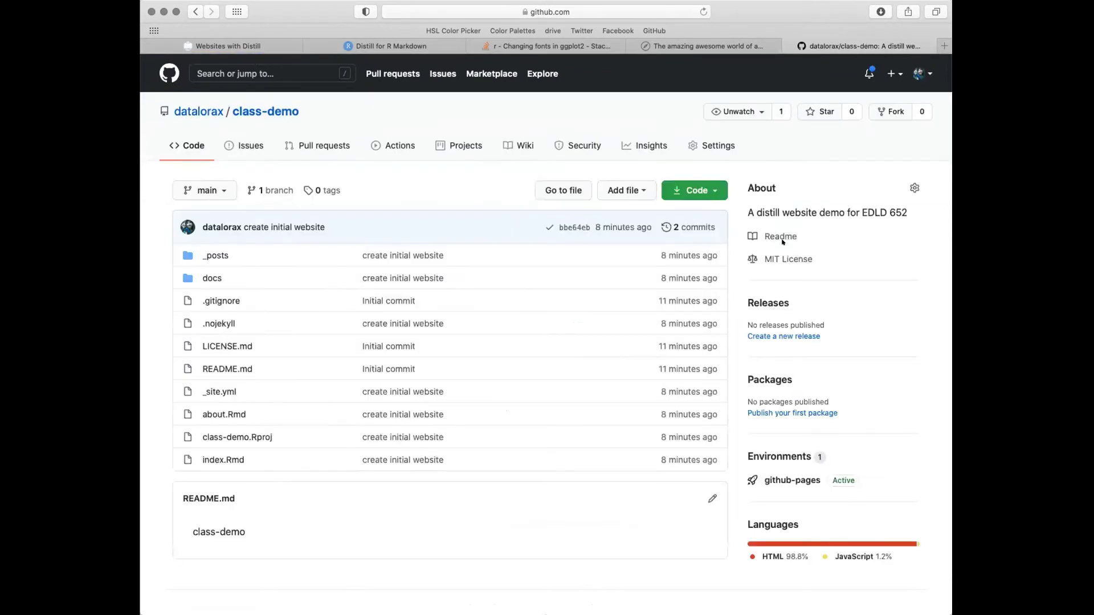
click(913, 187)
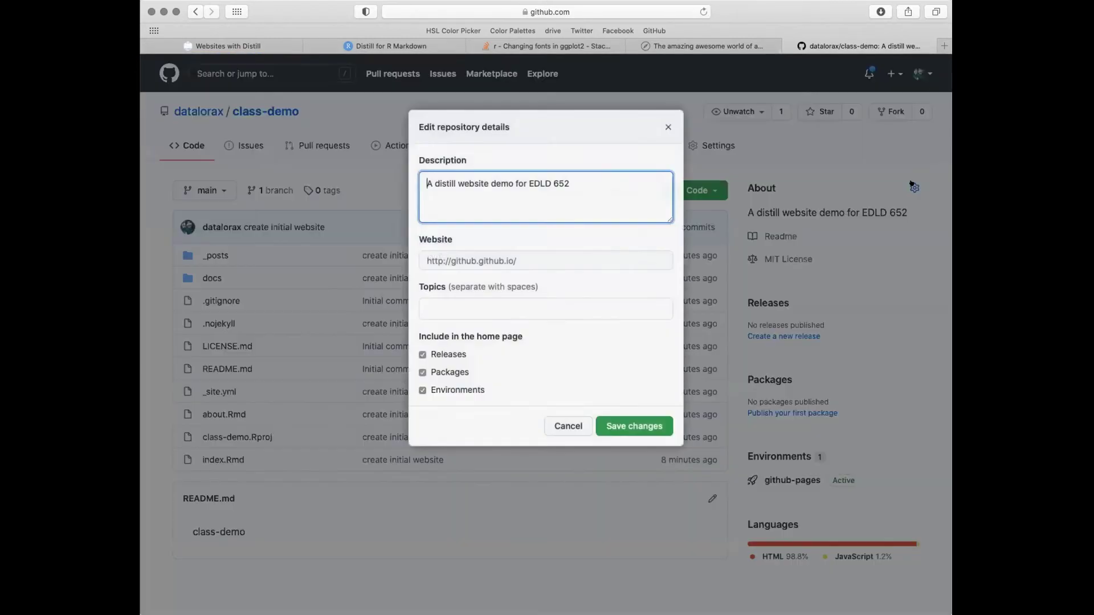
click(545, 260)
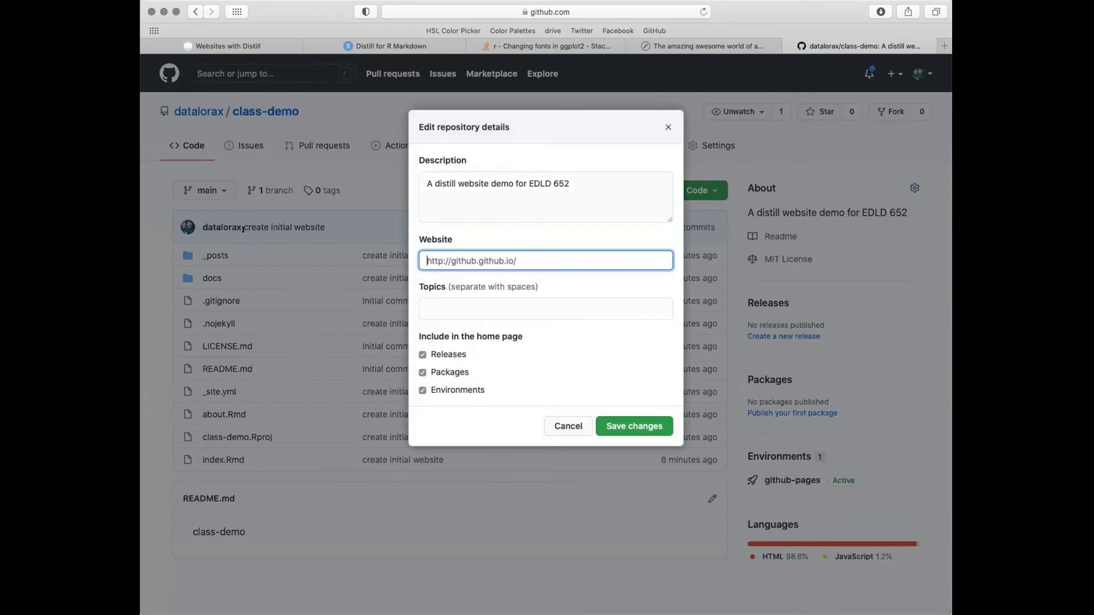
key(super+v)
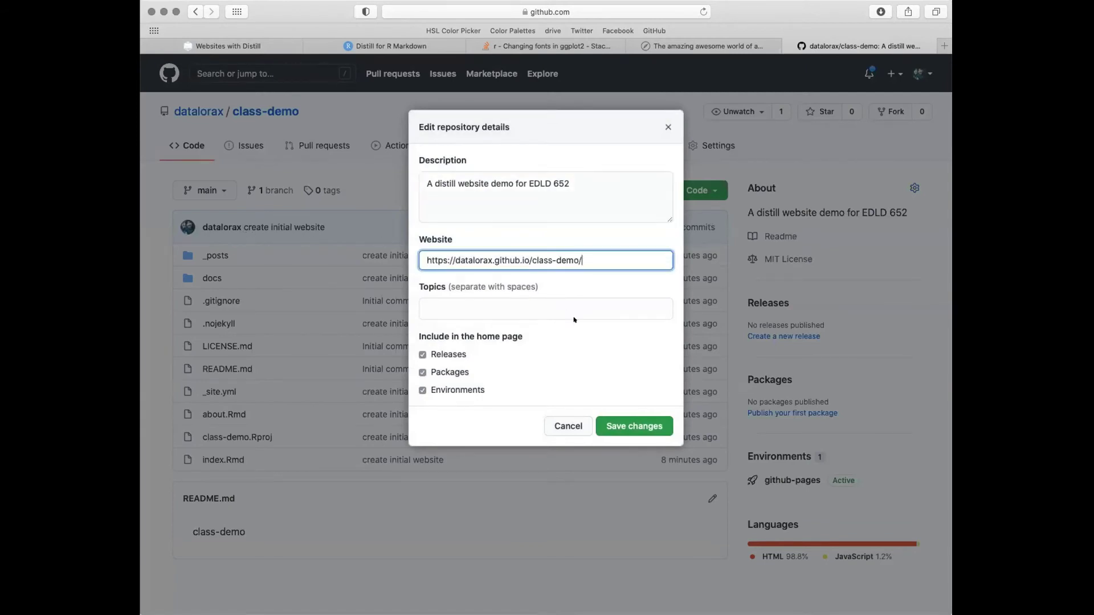
Step: Exclude Releases, Packages and Environments from the repository's home page and save the repository details
click(423, 355)
click(423, 372)
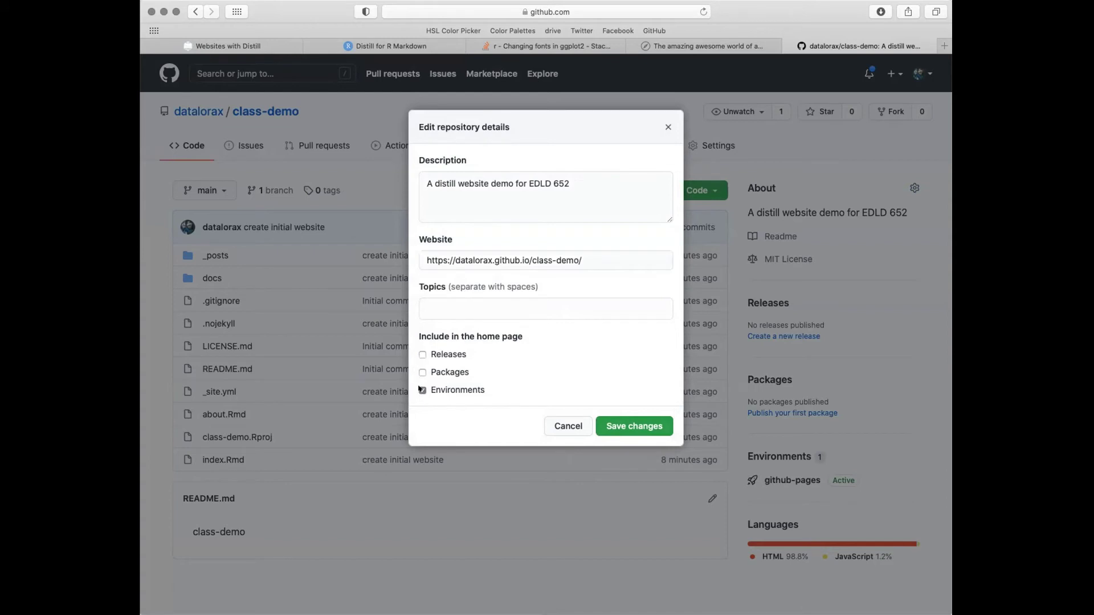
click(422, 390)
click(621, 429)
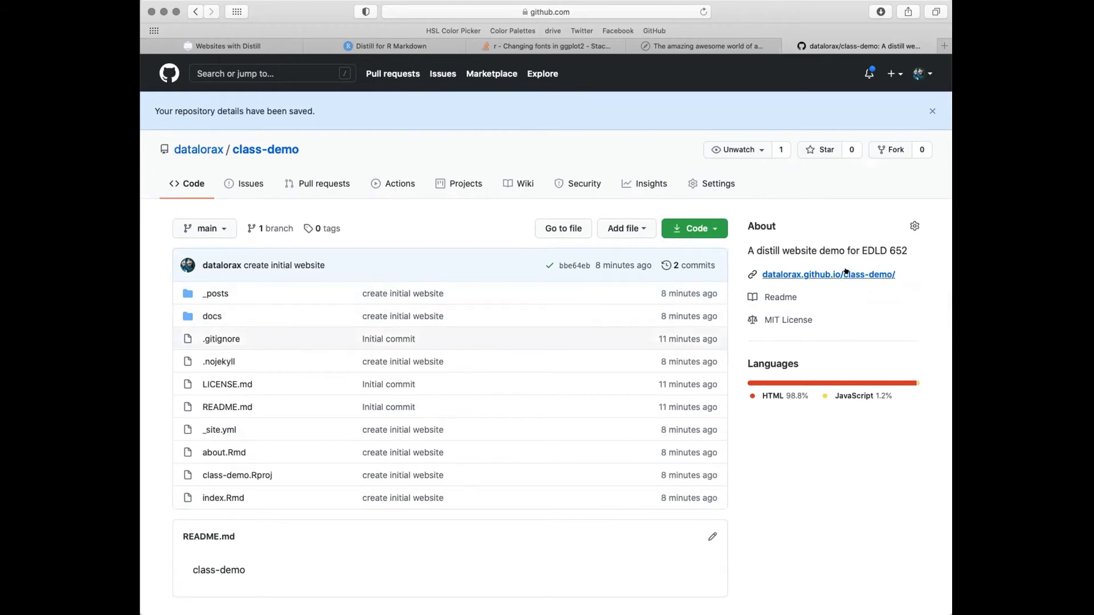
Step: Open the published website from the repository's About section, look over the "Some stuff with models" post, and return to its home page
click(844, 272)
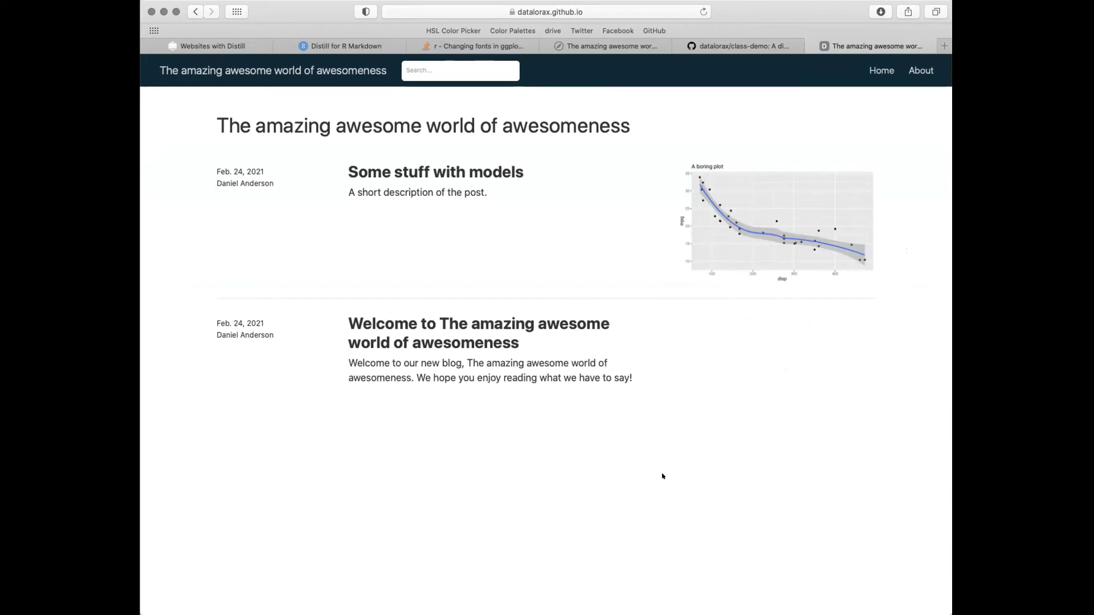
click(442, 173)
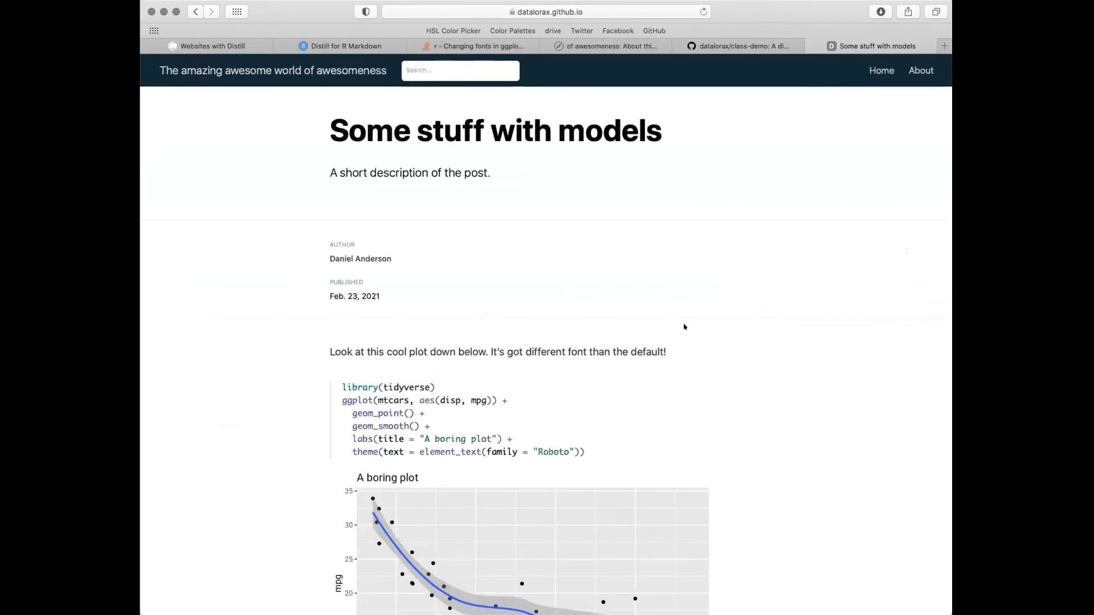
scroll(684, 327, down, 3)
scroll(684, 326, up, 3)
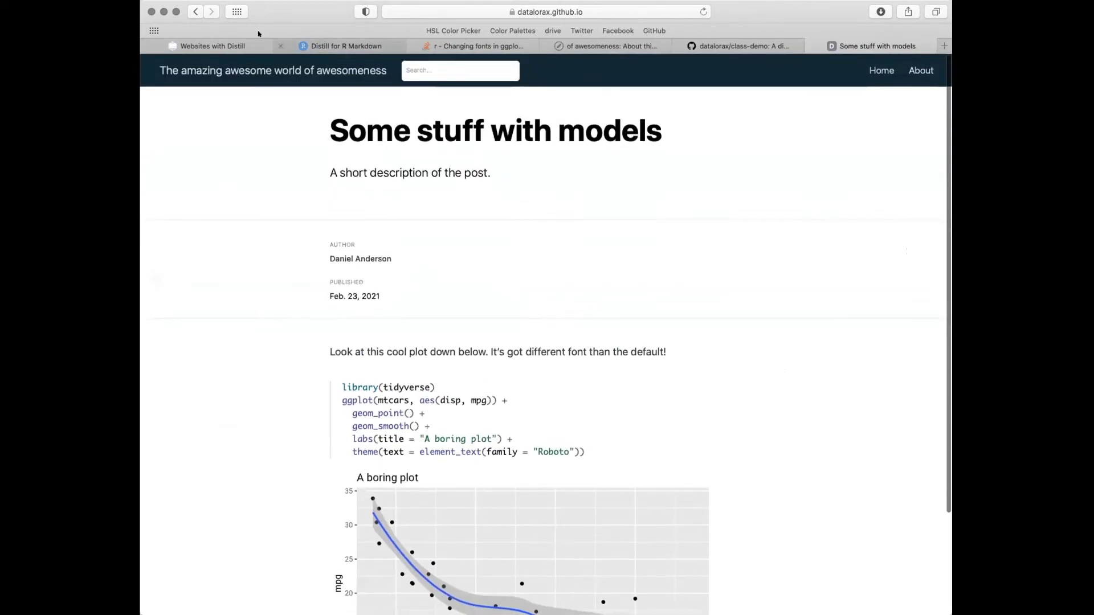
click(194, 8)
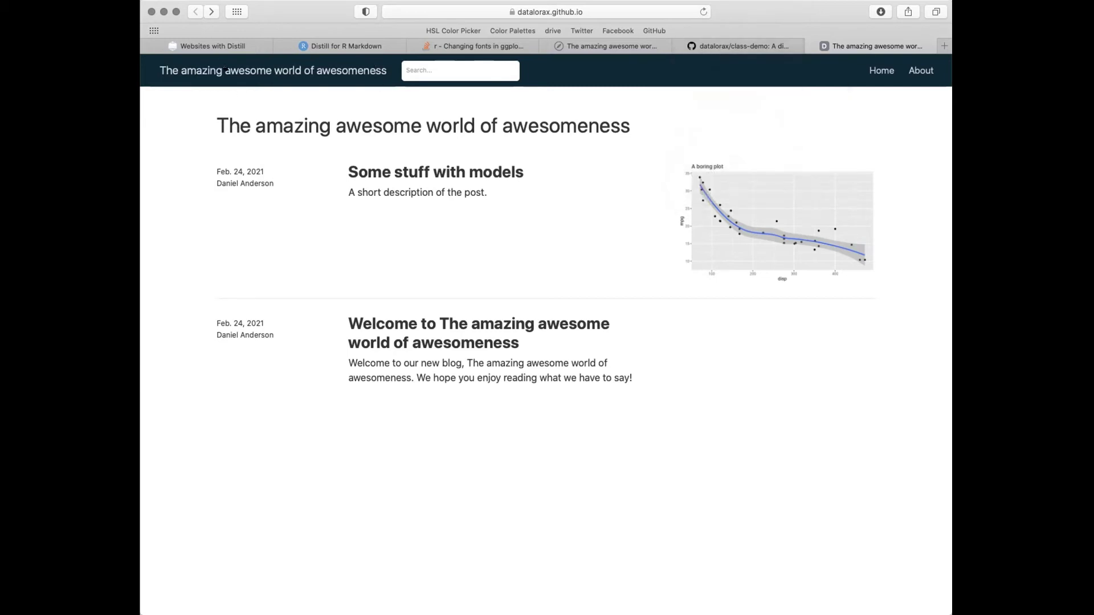
Step: Review the Websites with Distill slides from creating a new project through authoring an article and building the website to "Connect to GitHub"
click(213, 45)
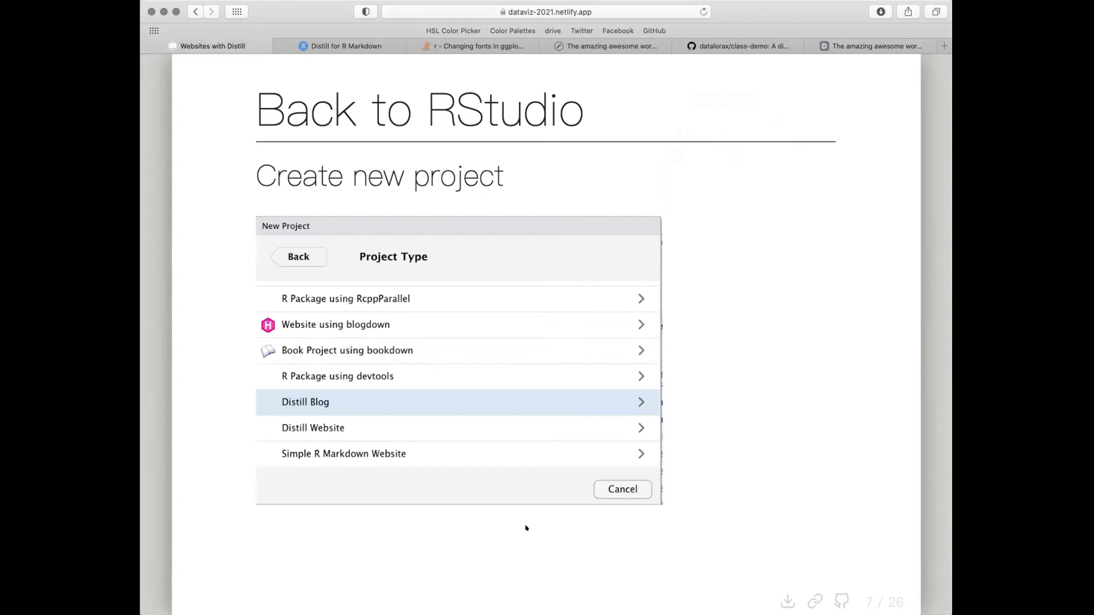
key(Right)
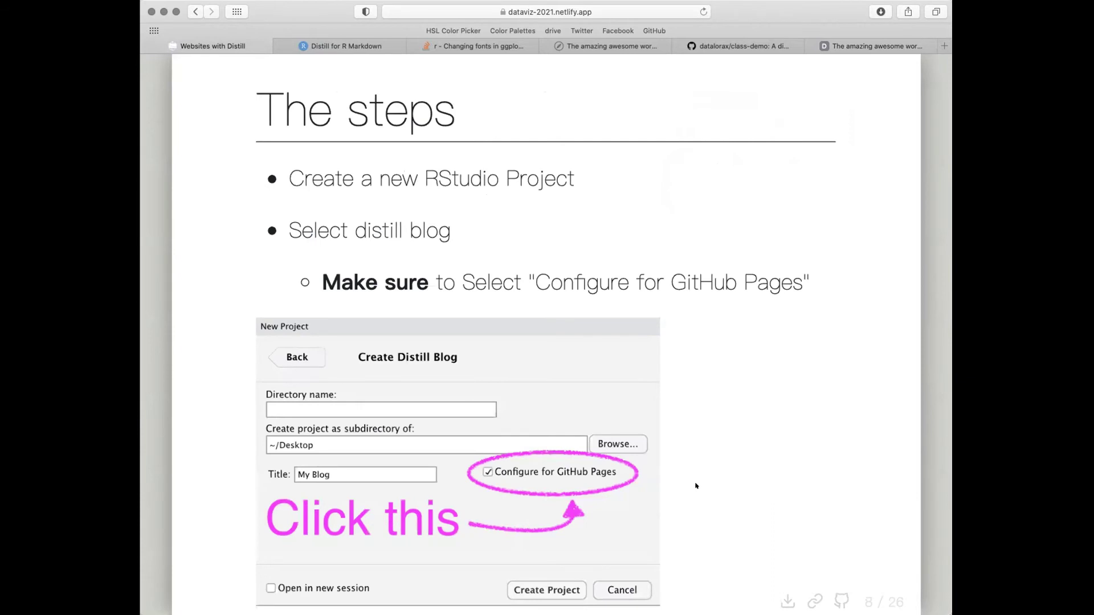
key(Left)
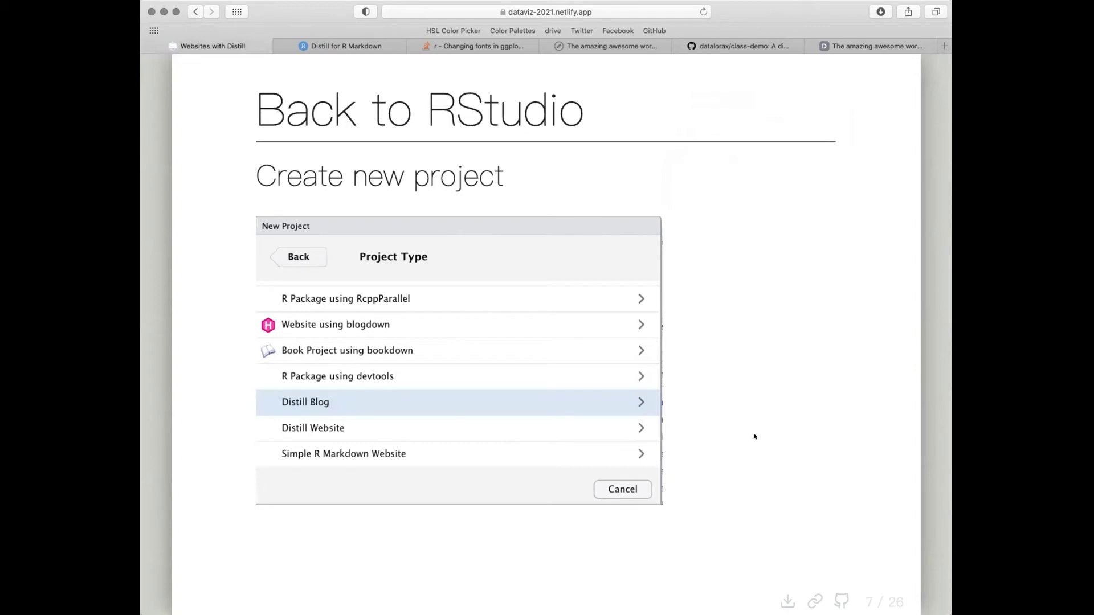
key(Right)
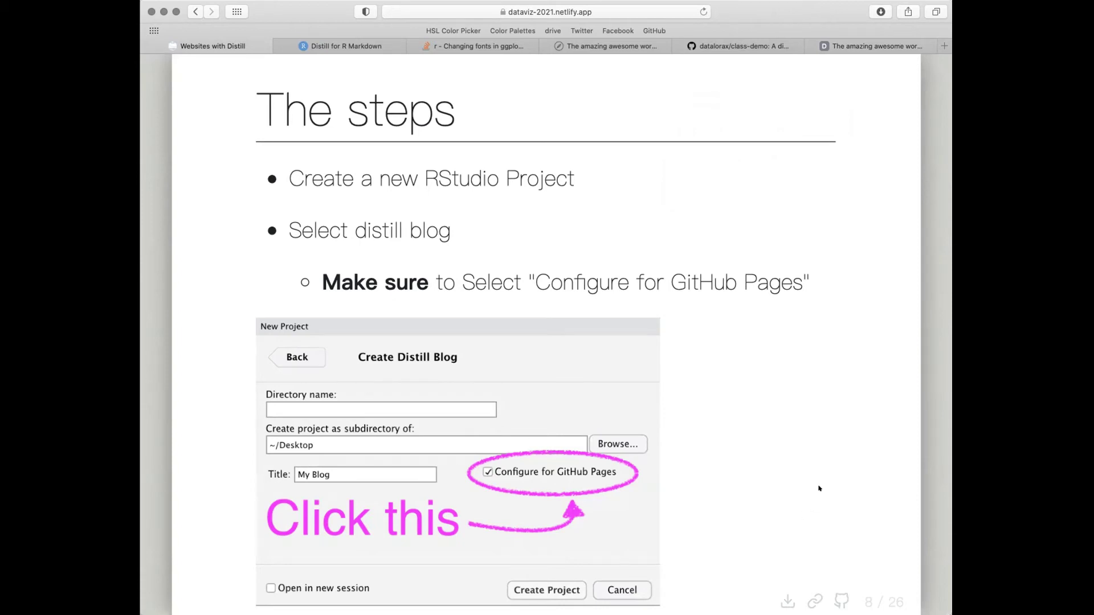
key(Right)
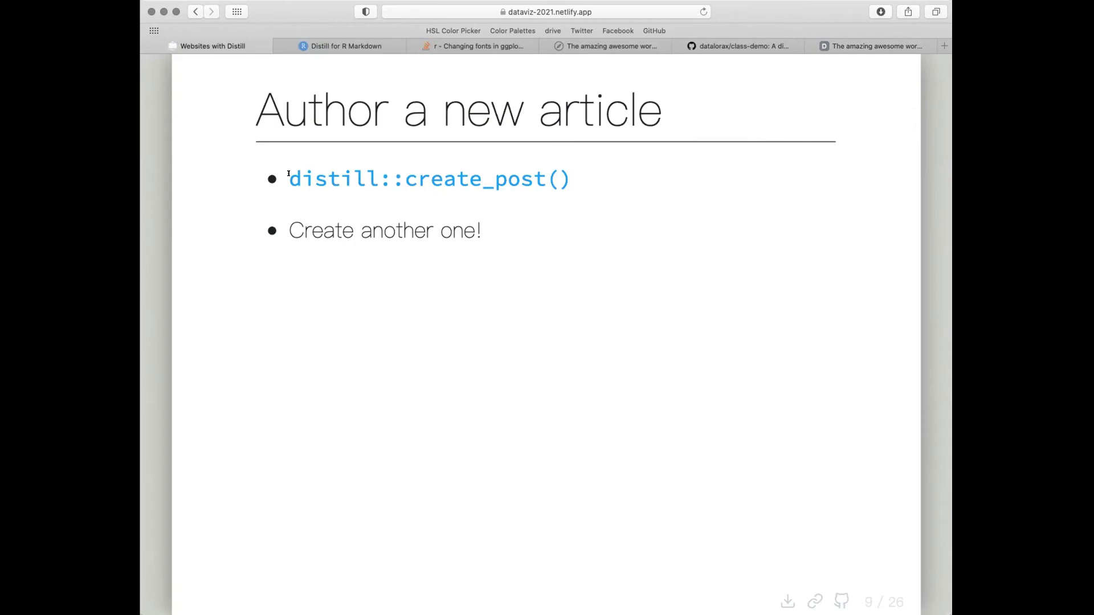
drag(288, 174, 397, 174)
click(508, 329)
key(Right)
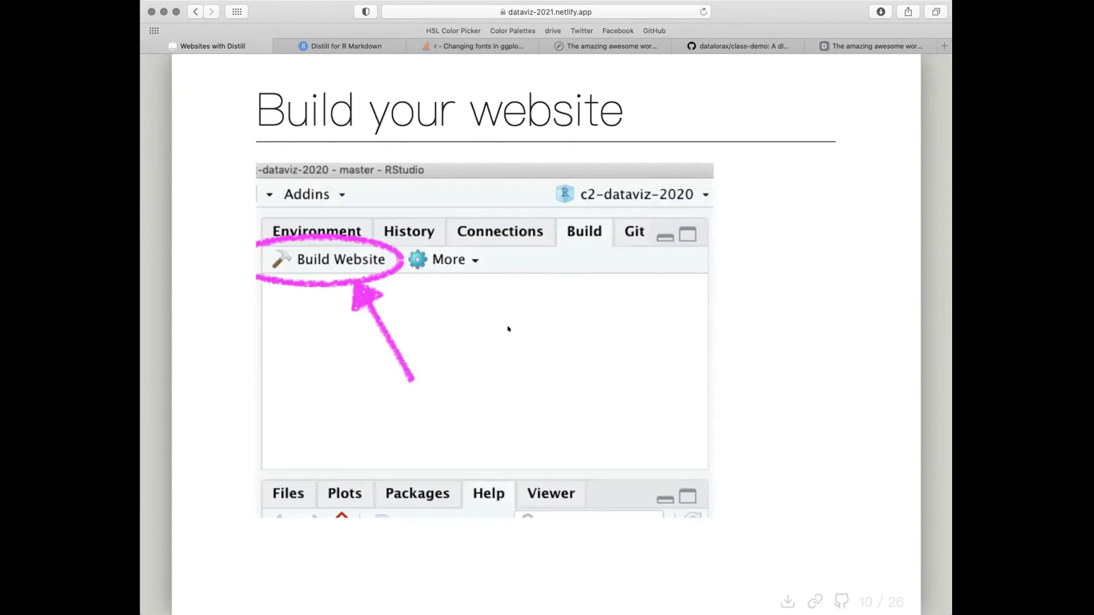
key(Right)
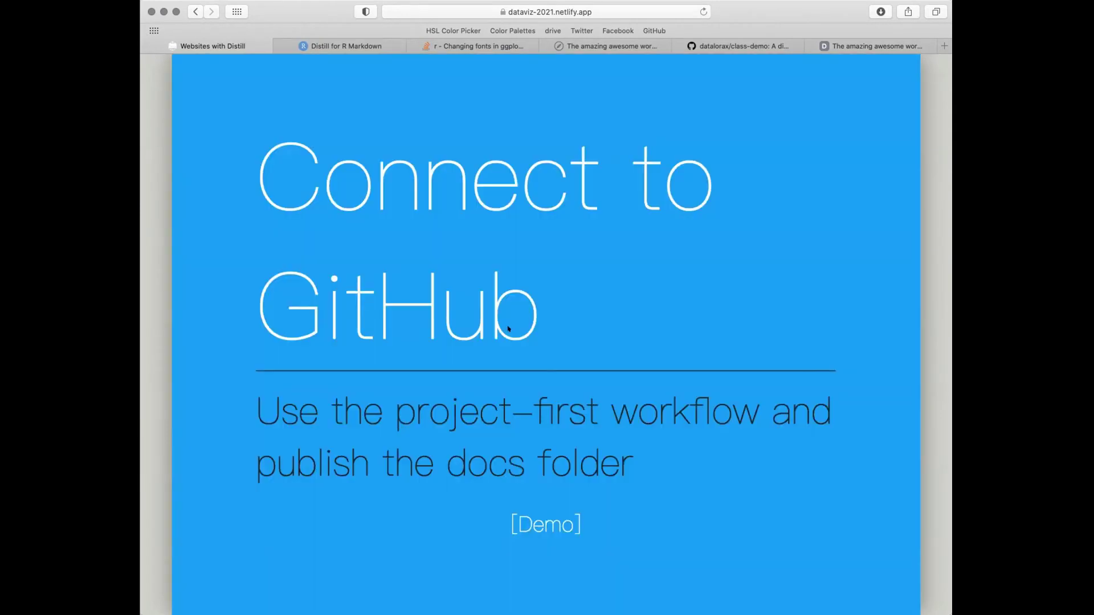
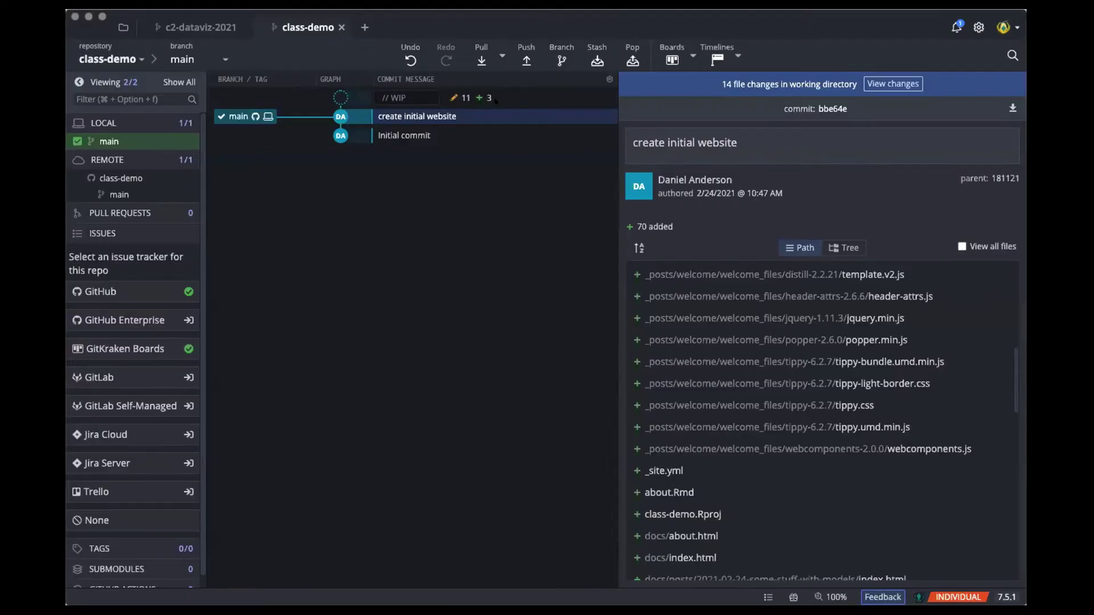
Step: Examine the uncommitted changes in class-demo, including the diffs of some-stuff-with-models.Rmd, docs/index.xml and docs/LICENSE.html
click(409, 97)
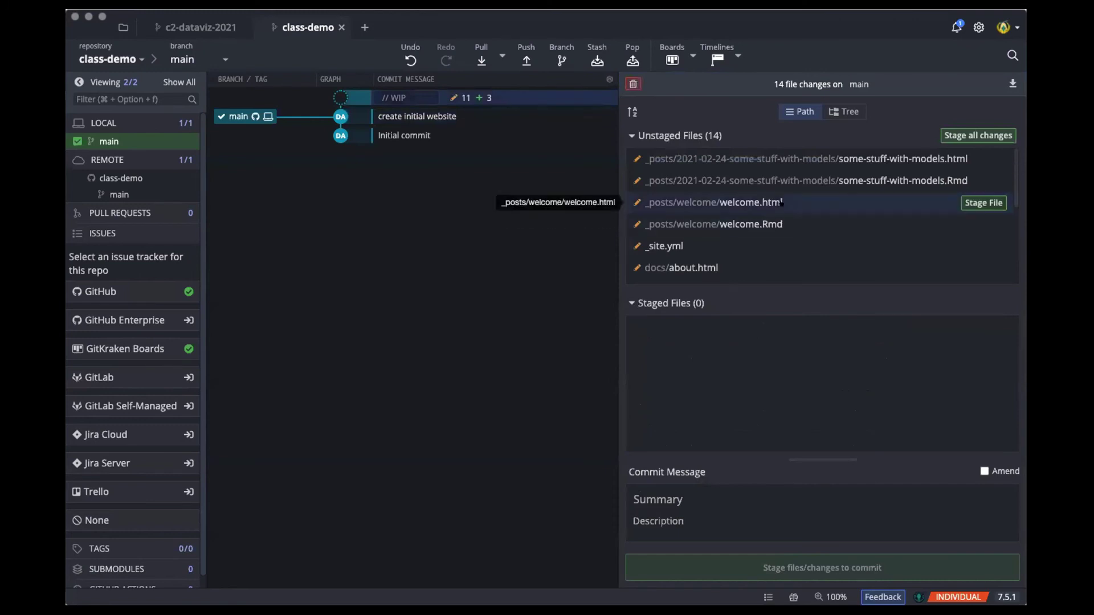
click(804, 157)
click(804, 180)
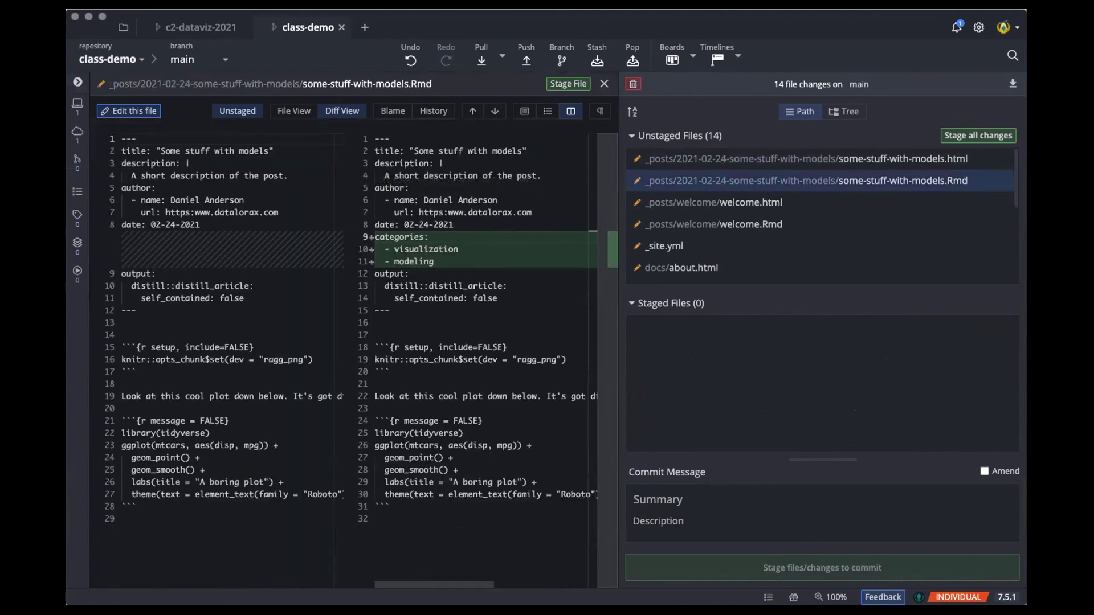
scroll(822, 208, down, 5)
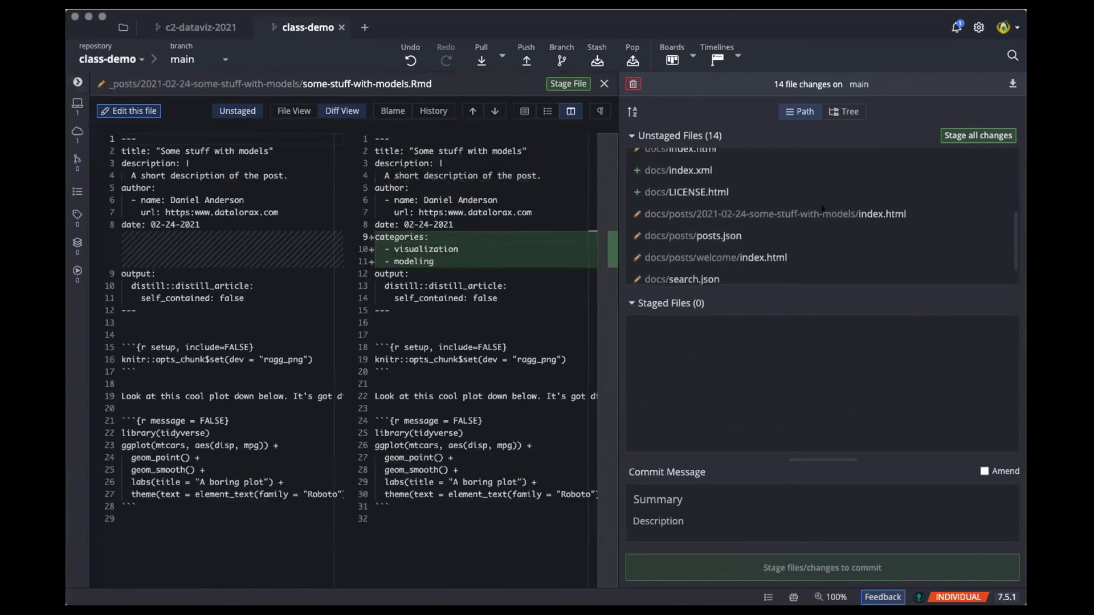
scroll(822, 209, up, 1)
click(664, 194)
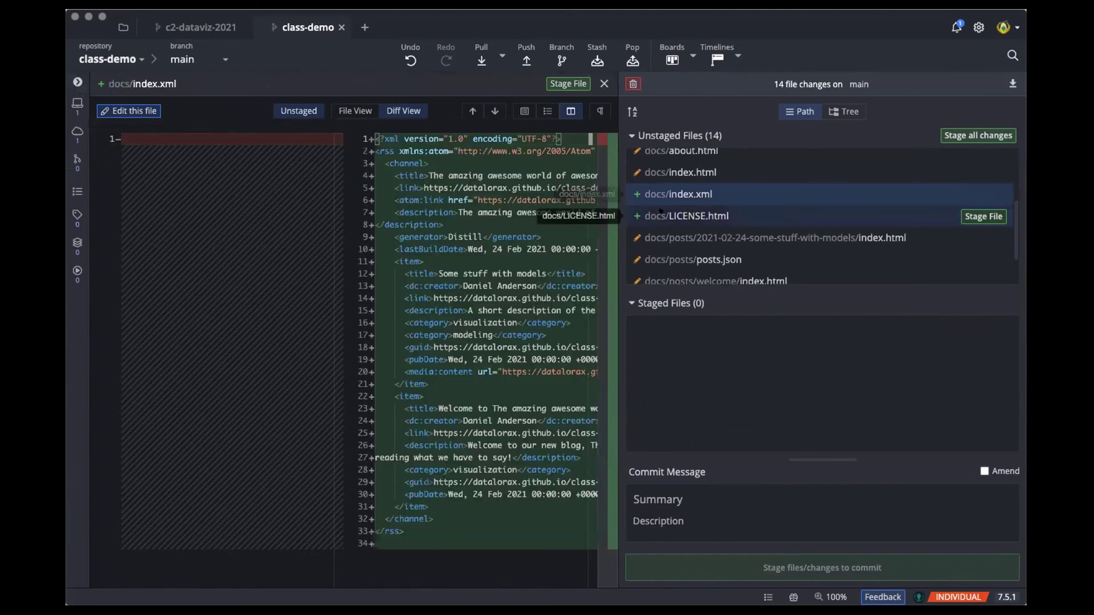
click(661, 212)
scroll(810, 230, down, 2)
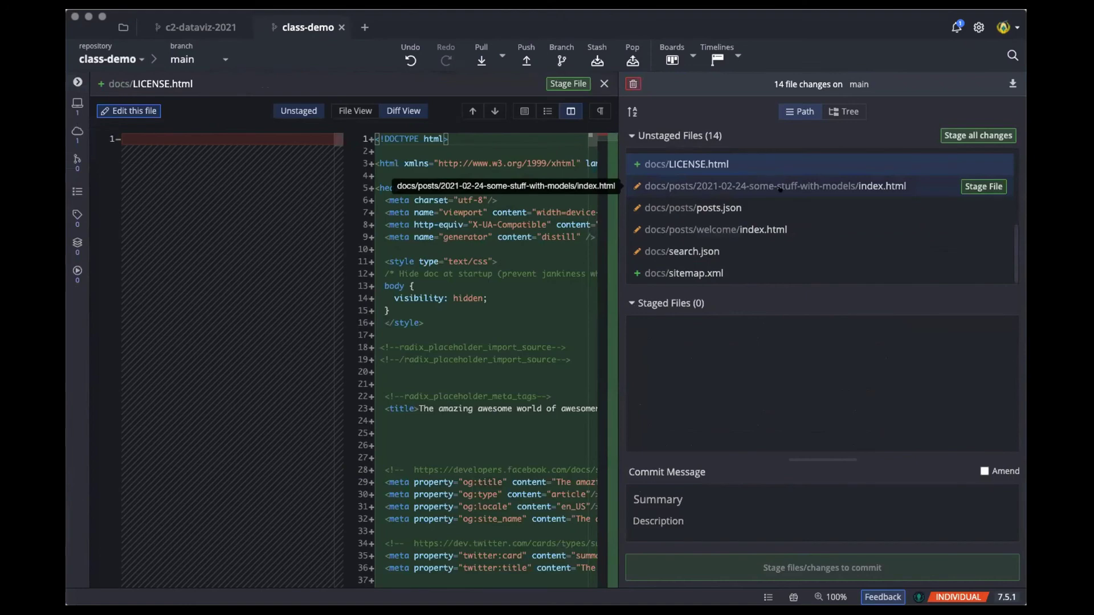
scroll(779, 190, up, 8)
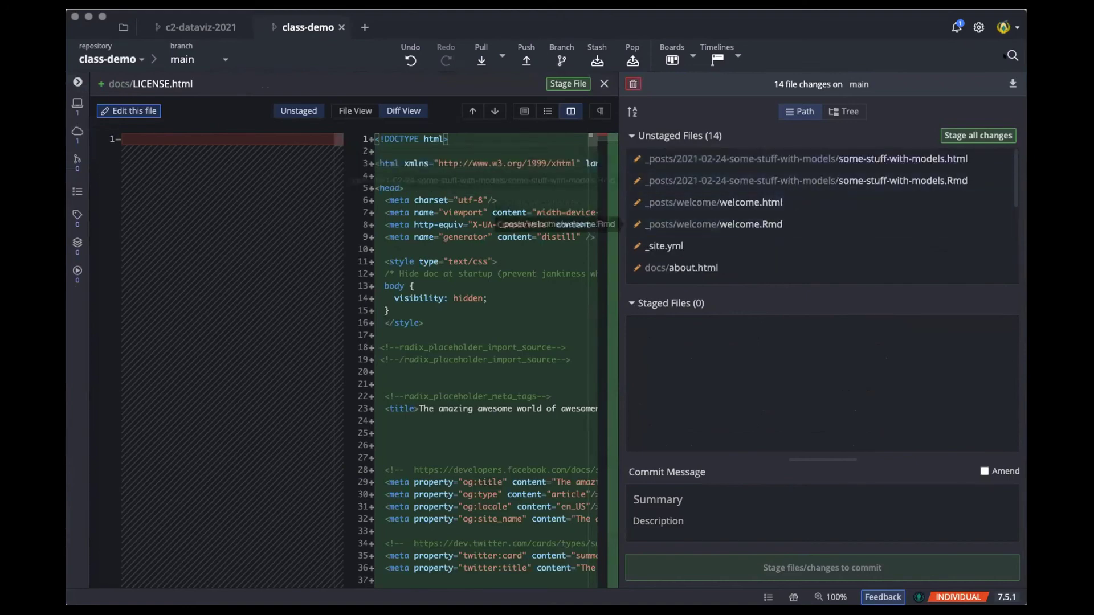
Step: Commit all changed files with the summary "Added categories and github repo link" and push the main branch to GitHub
click(978, 135)
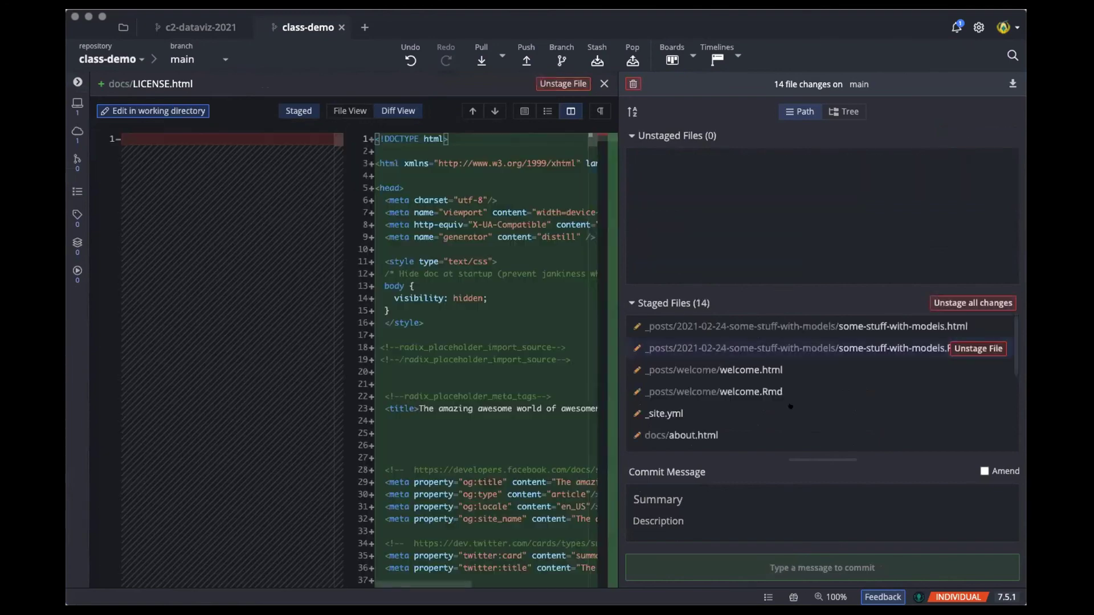
click(687, 495)
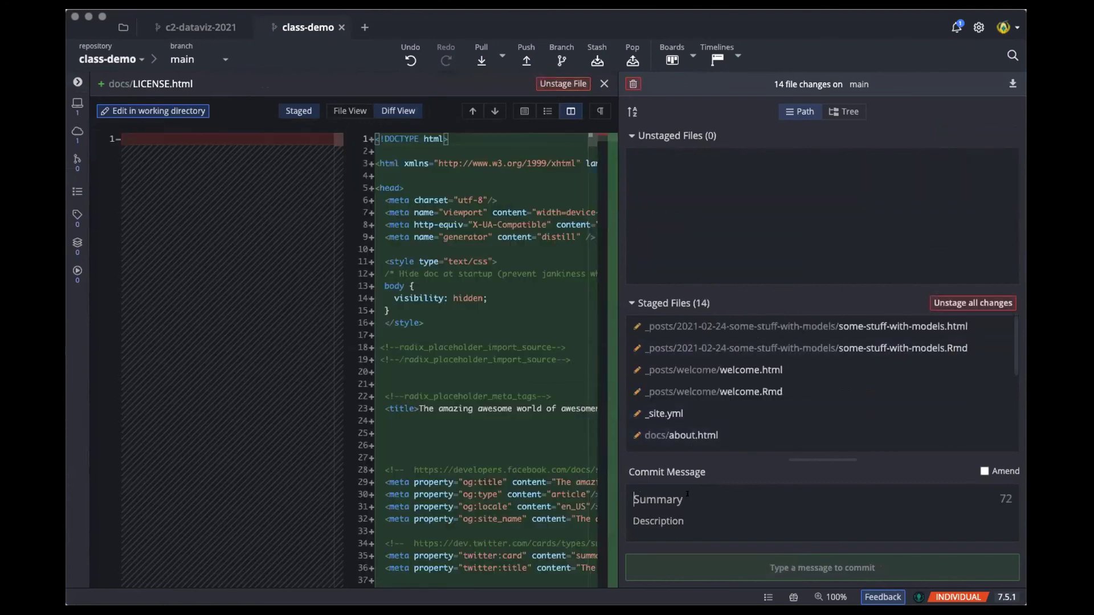
text(Added categori)
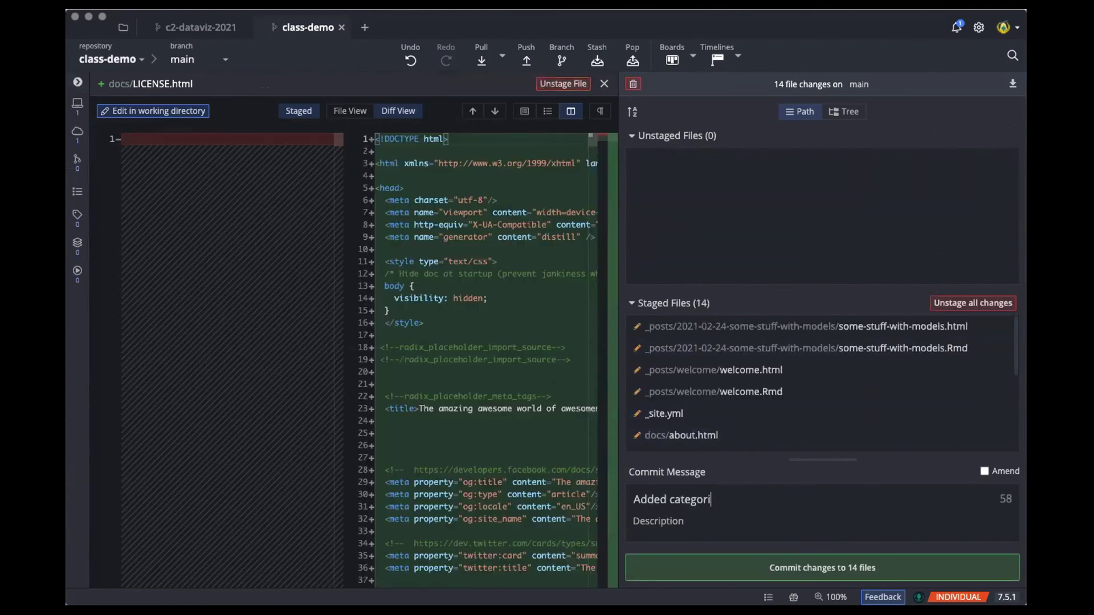
text(es and github repo link)
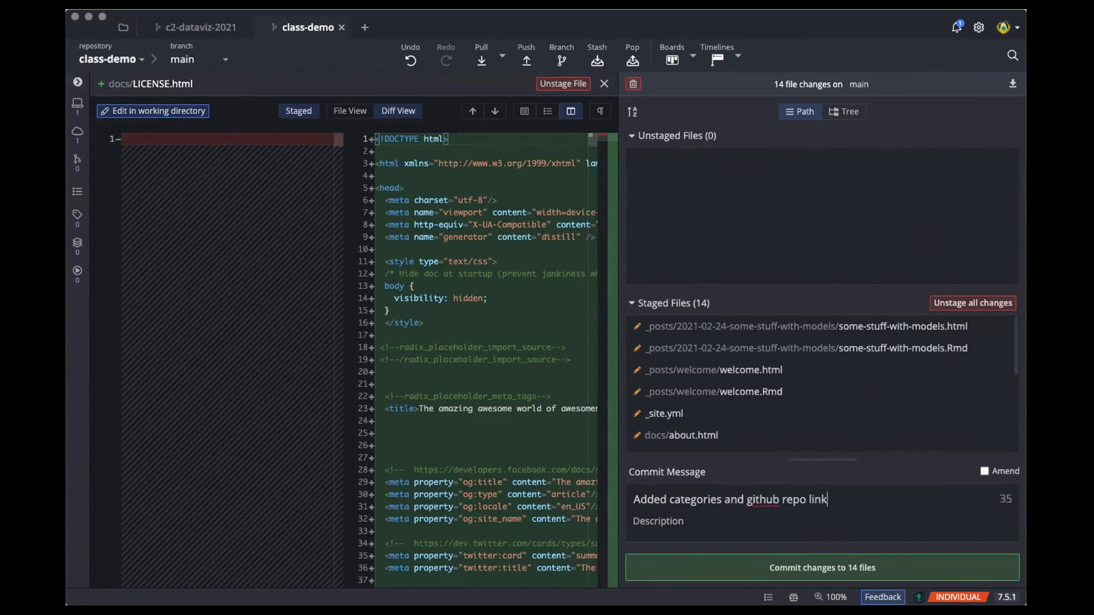
click(735, 566)
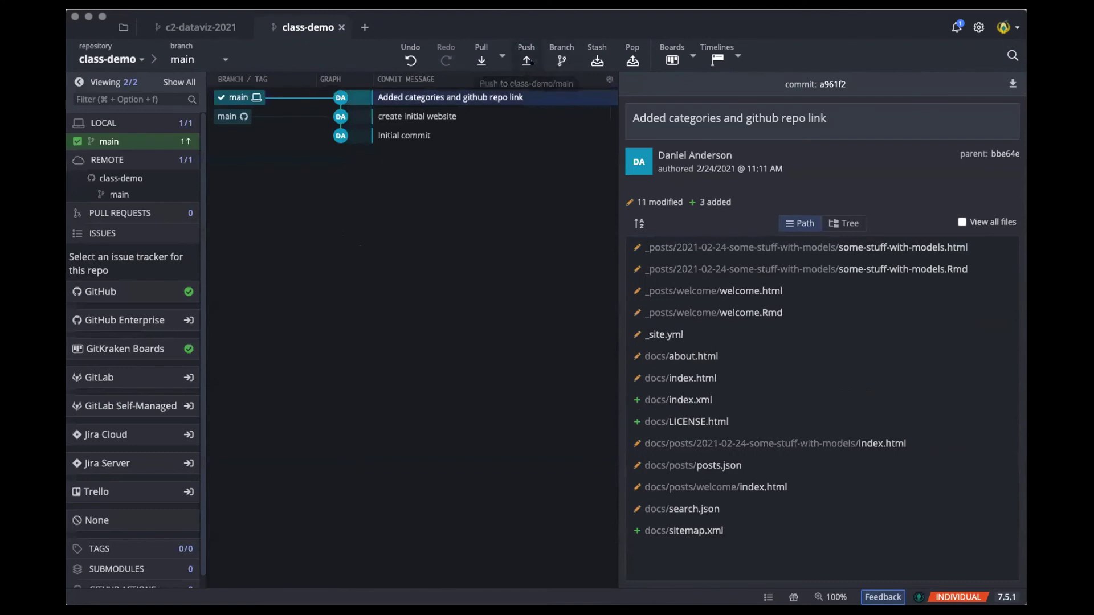
click(525, 57)
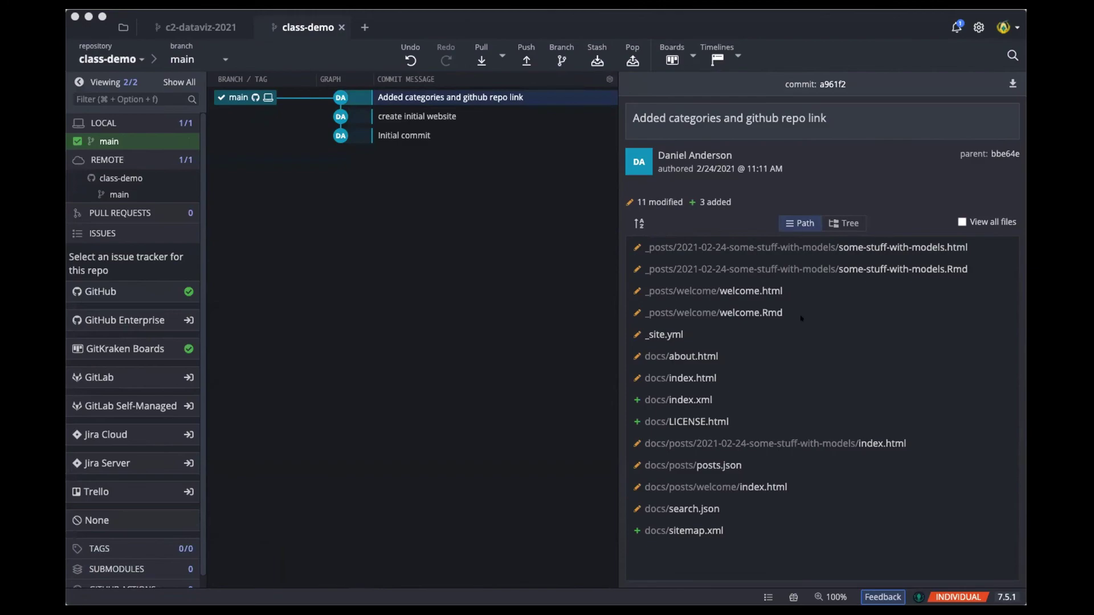
Step: Switch to Safari and check the published website's home page for the post categories and the GitHub repository link
key(super+Tab)
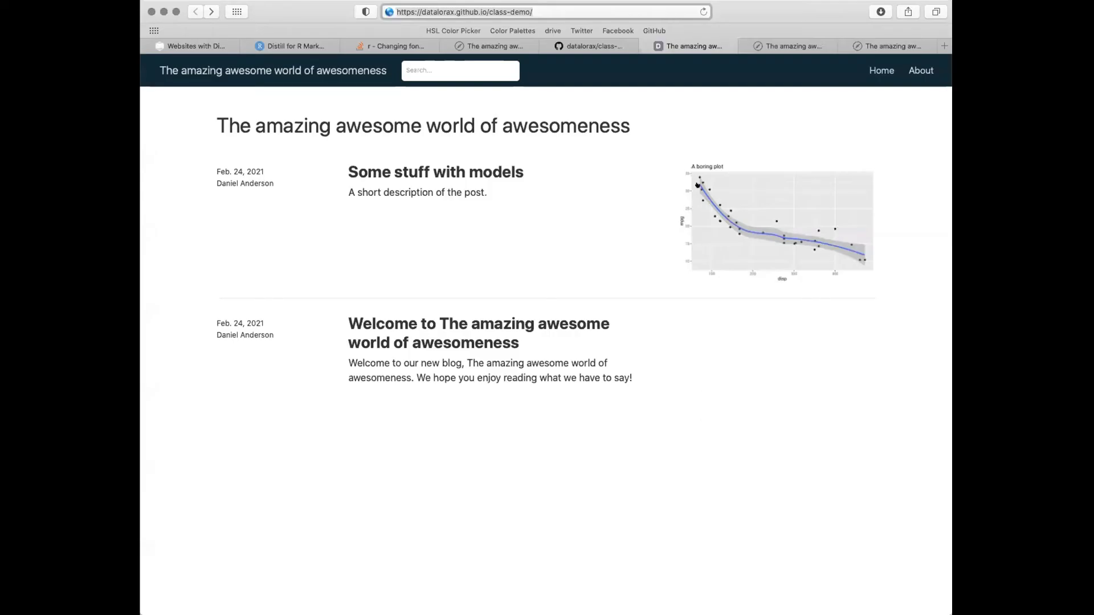
click(587, 221)
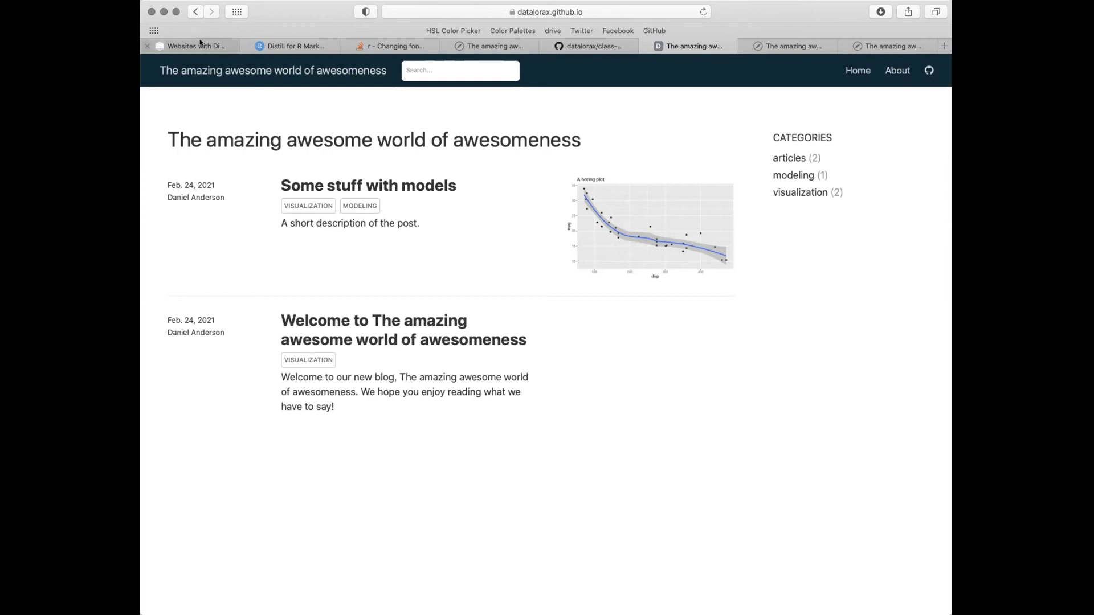
mouse_move(200, 42)
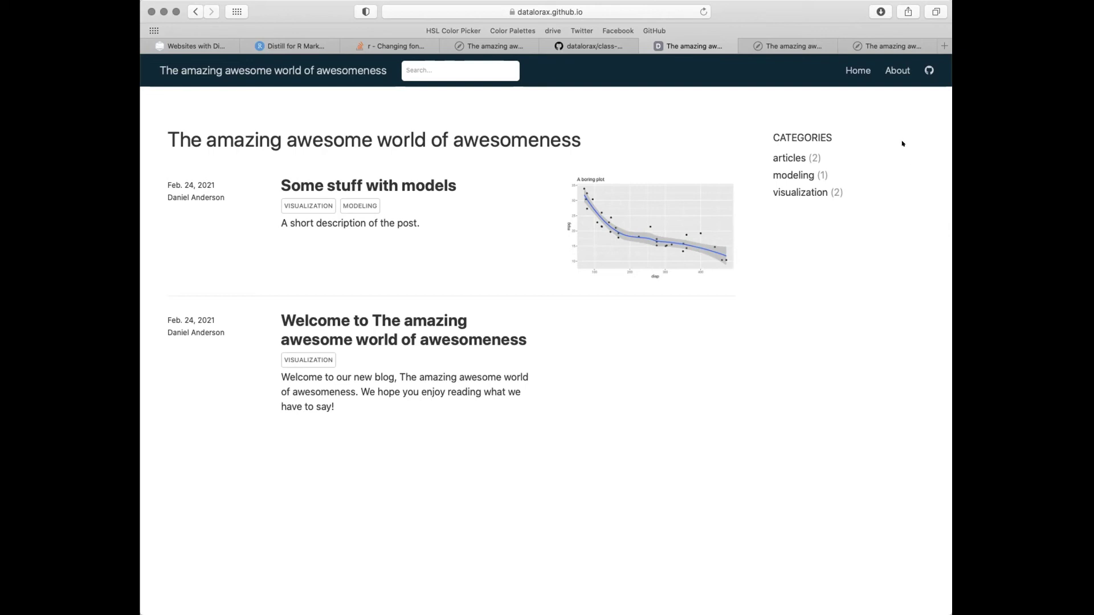
Step: Open the class-demo repository from the website's GitHub link, look over its docs folder, and return to the repository's main page
click(929, 70)
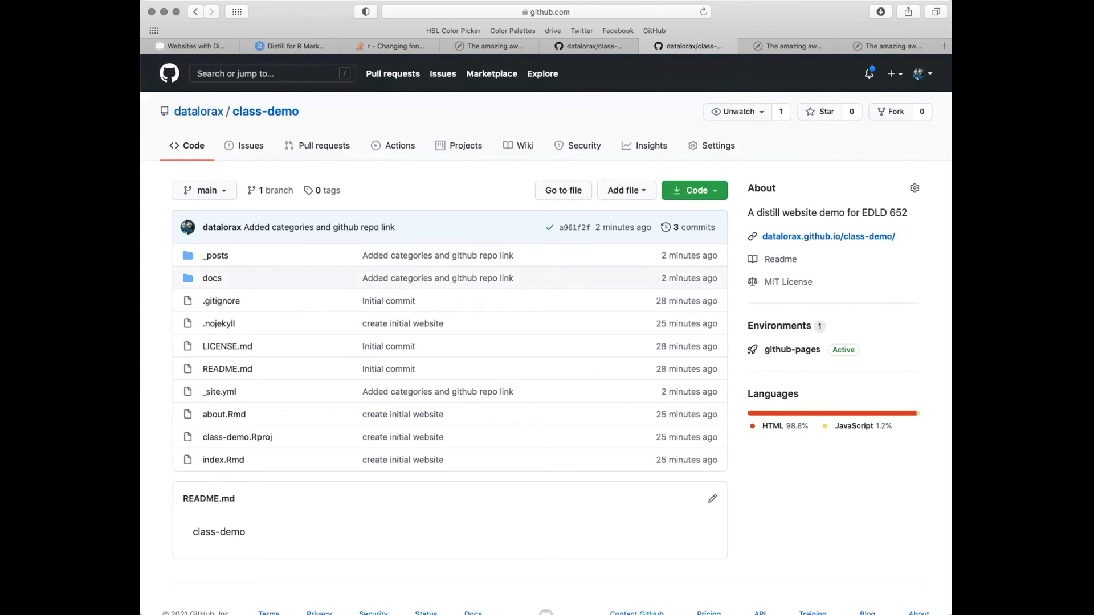
click(210, 278)
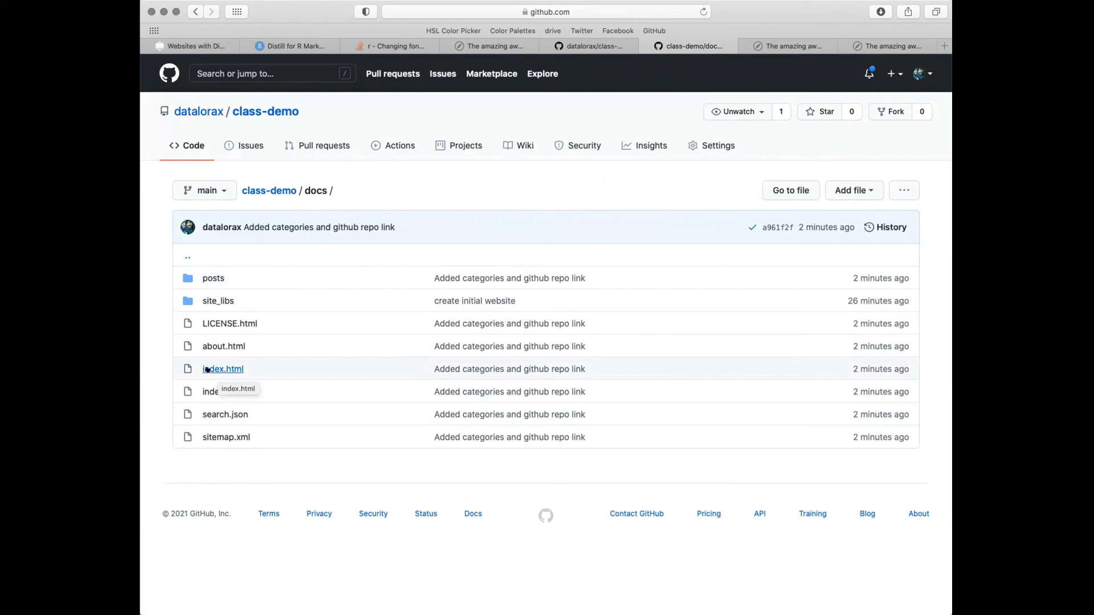
click(192, 12)
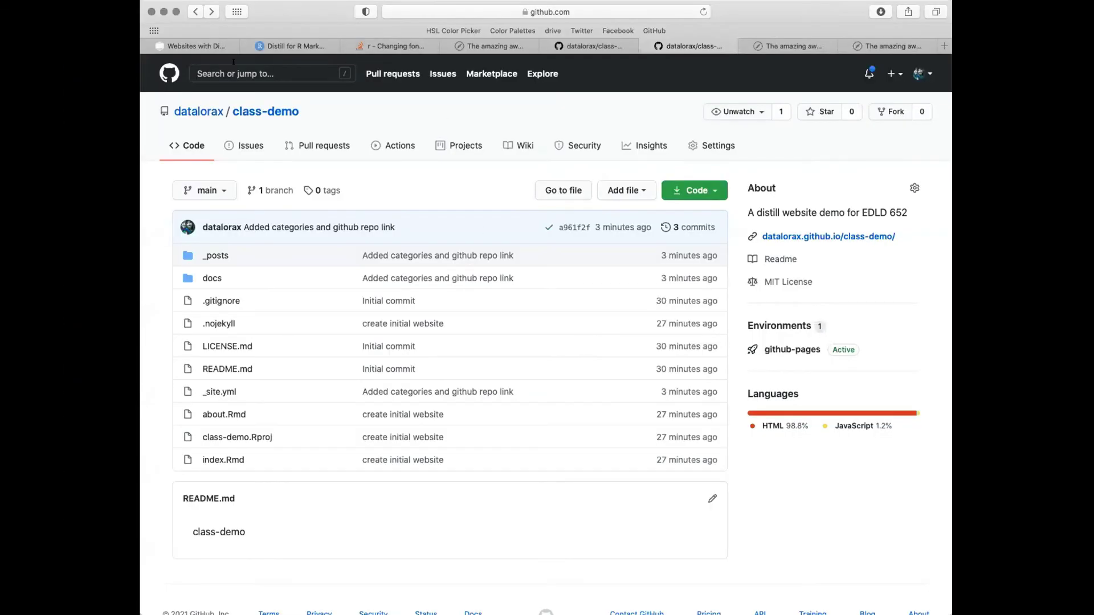
Step: Return to the Websites with Distill slides and advance to the "Drafts" slide
click(202, 45)
key(Right)
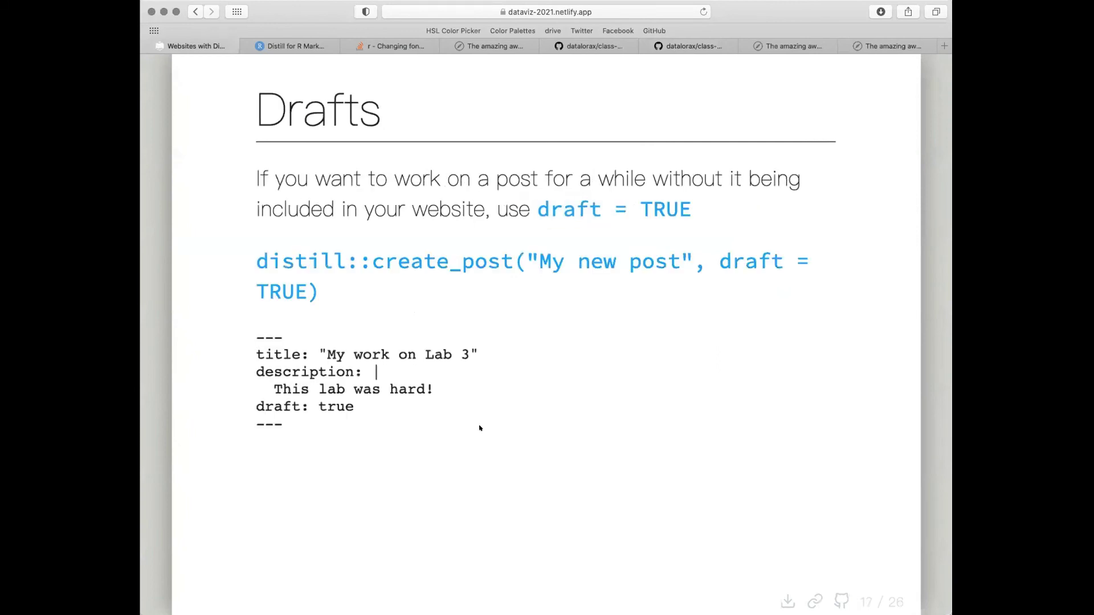